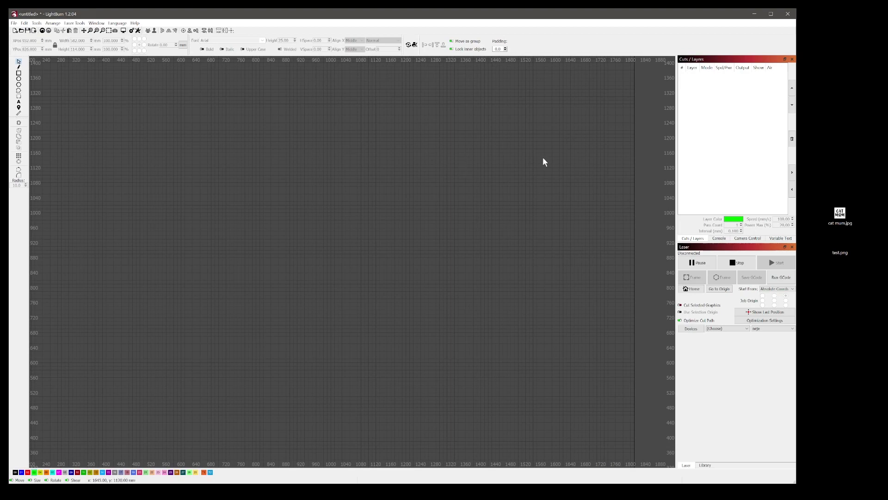
- Import test.png directly into LightBurn as an image, and remove it from the workspace
{"action": "left_click_drag", "start_coordinate": [848, 257], "coordinate": [258, 216]}
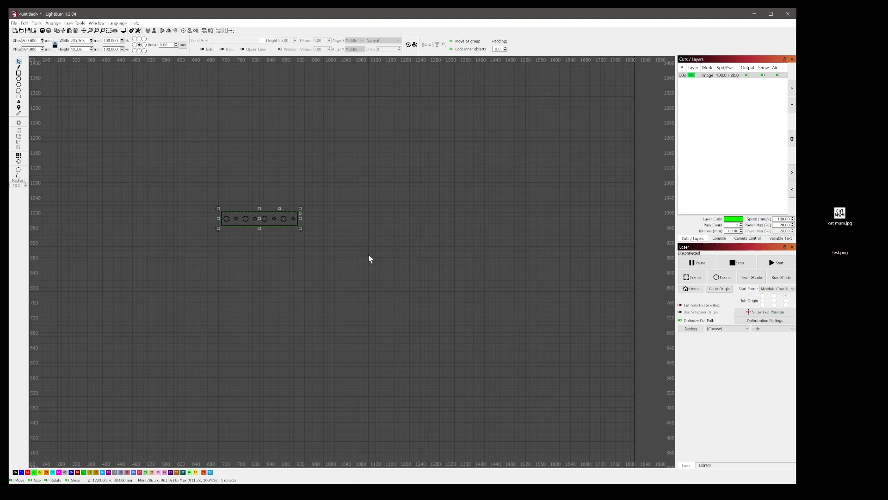
{"action": "key", "text": "Delete"}
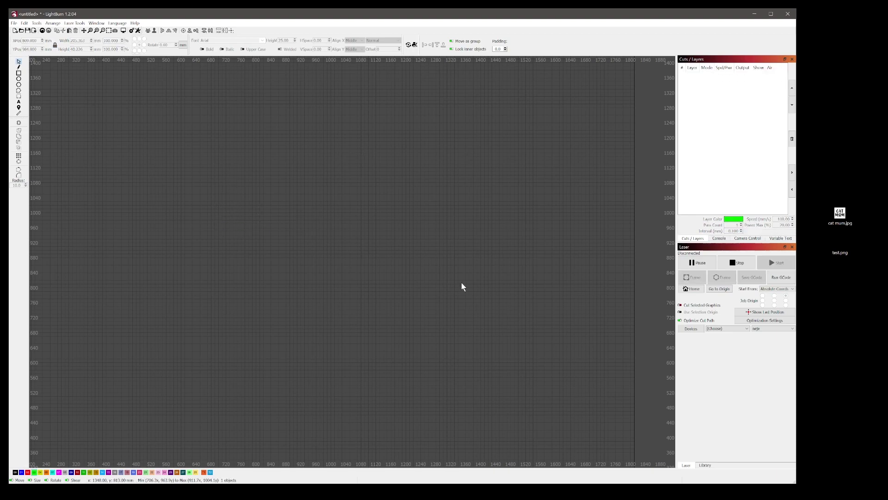
- Switch to Adobe Express in the browser and look over the complete list of quick actions
{"action": "right_click", "coordinate": [462, 287]}
{"action": "left_click", "coordinate": [573, 113]}
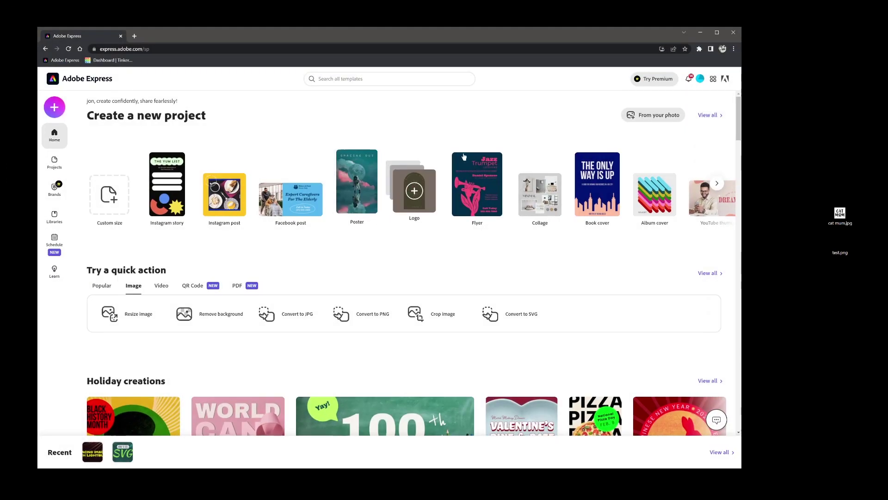
{"action": "left_click_drag", "start_coordinate": [400, 36], "coordinate": [419, 30]}
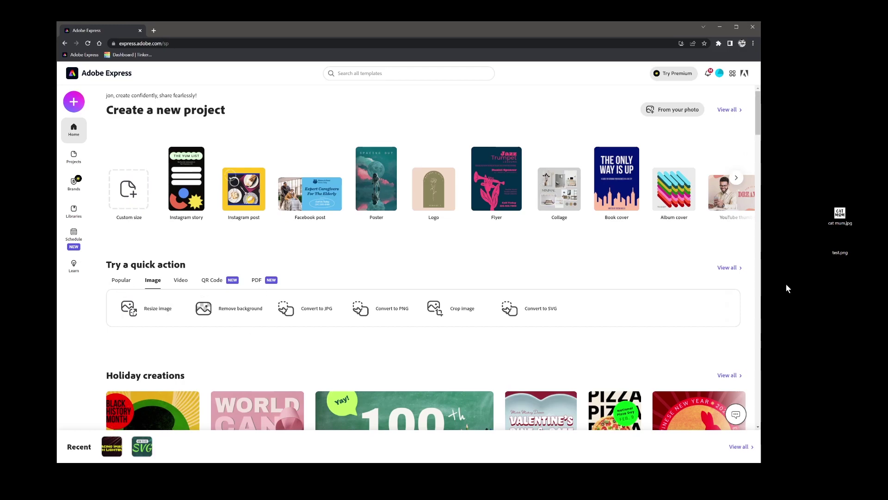
{"action": "left_click", "coordinate": [728, 267]}
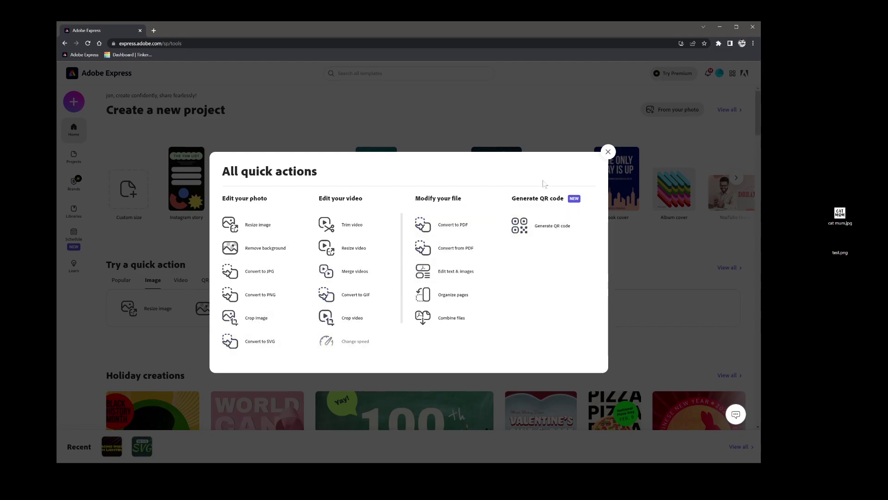
{"action": "left_click", "coordinate": [608, 153]}
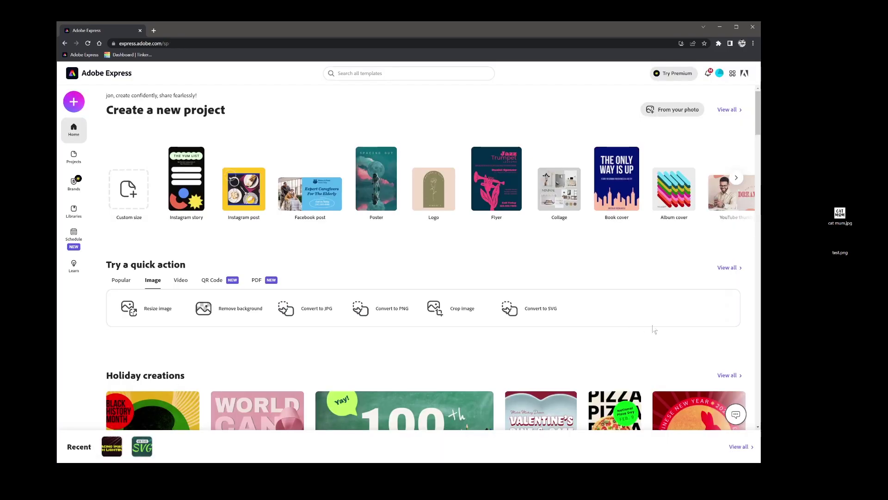
- Convert test.png to SVG with the Convert to SVG quick action and download the result
{"action": "left_click", "coordinate": [545, 314]}
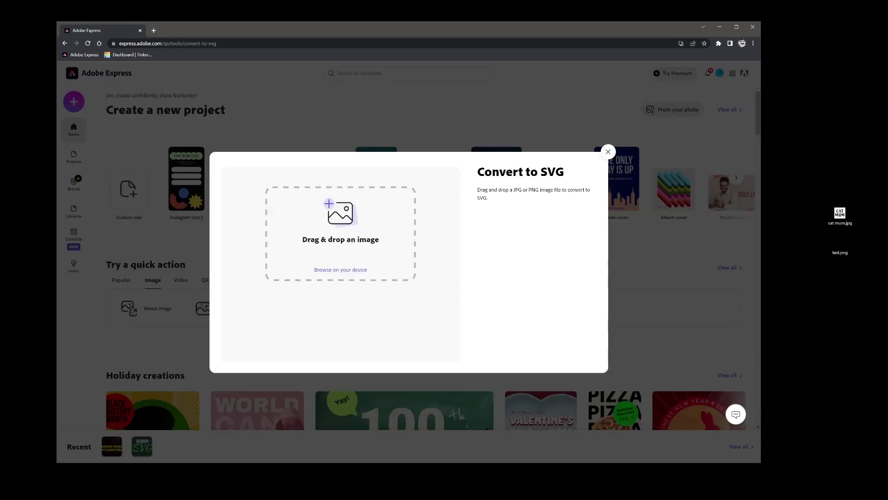
{"action": "left_click_drag", "start_coordinate": [848, 253], "coordinate": [357, 255]}
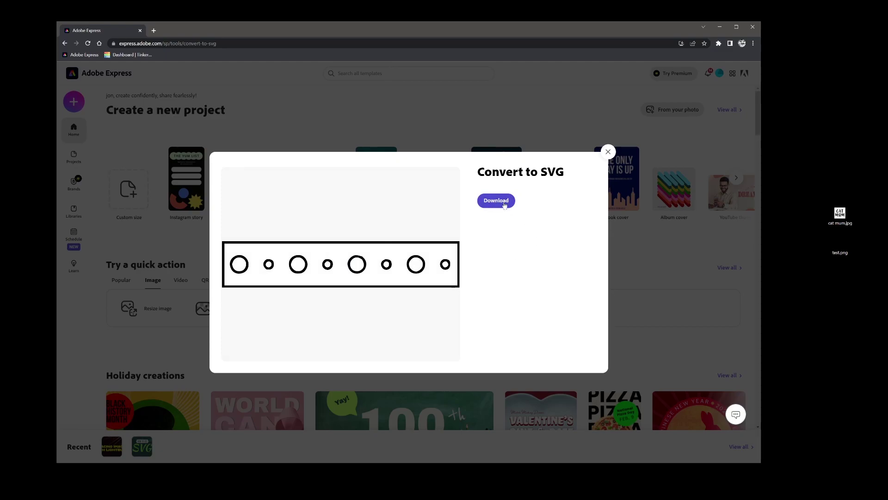
{"action": "left_click", "coordinate": [504, 202]}
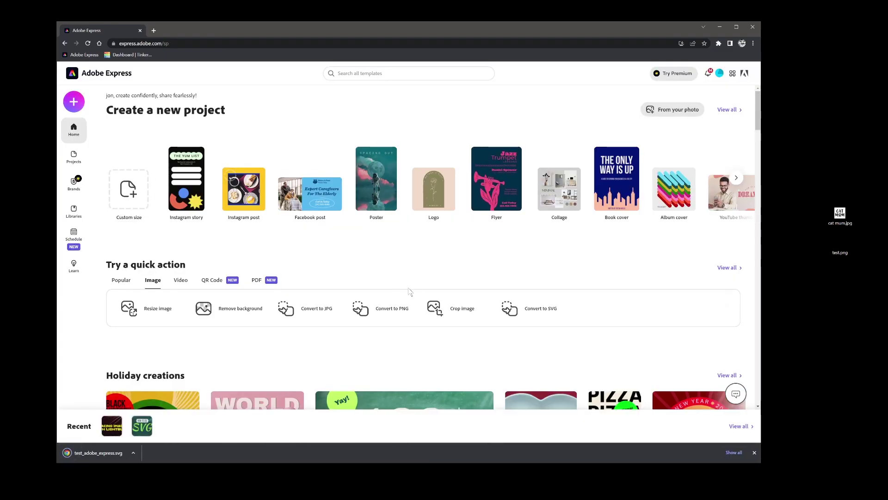
- Import the downloaded test_adobe_express.svg into LightBurn and assign all its shapes to the green layer
{"action": "key", "text": "alt+Tab"}
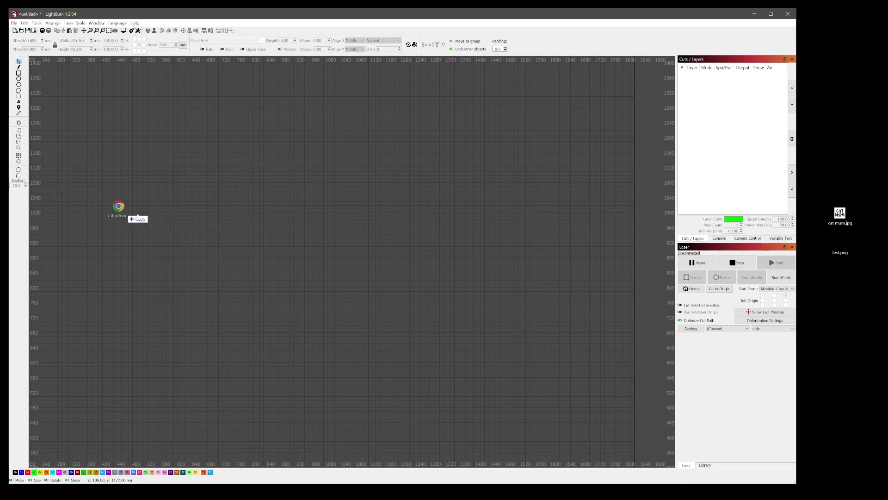
{"action": "left_click_drag", "start_coordinate": [138, 210], "coordinate": [353, 229]}
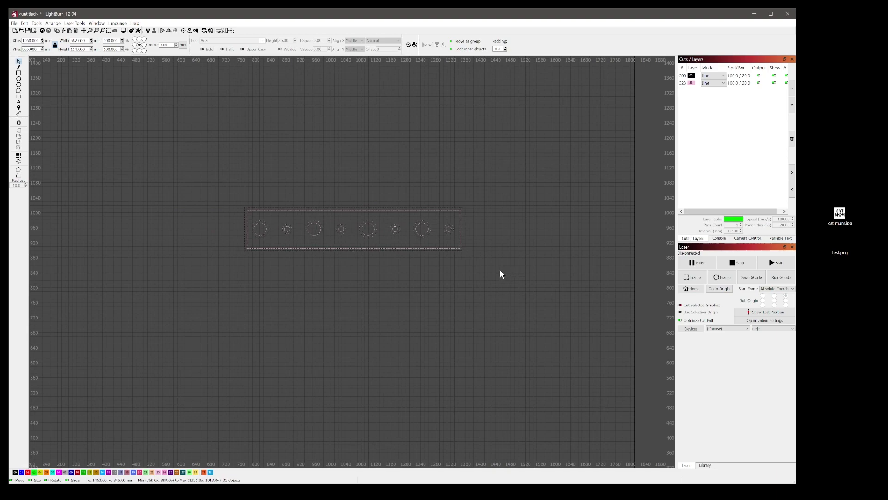
{"action": "left_click_drag", "start_coordinate": [172, 164], "coordinate": [171, 163]}
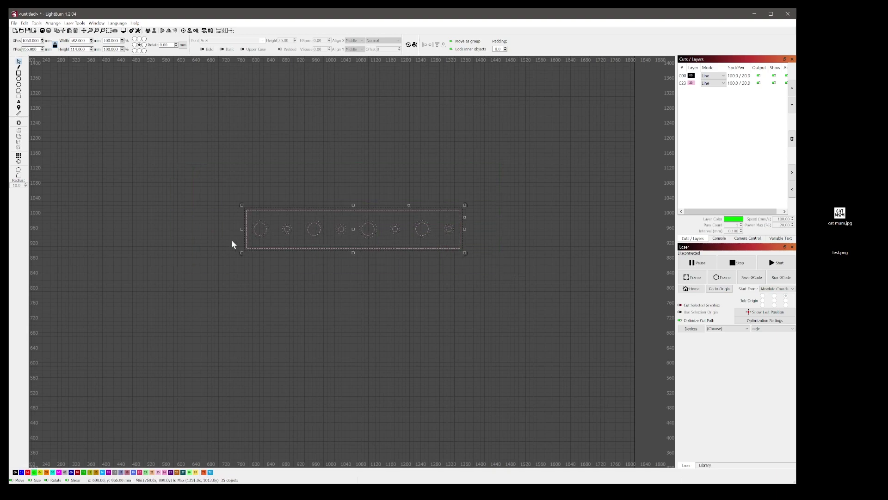
{"action": "left_click", "coordinate": [35, 472]}
{"action": "left_click", "coordinate": [345, 341]}
- Delete the outer outline of the third large circle and both outlines of the second large circle
{"action": "left_click", "coordinate": [375, 237]}
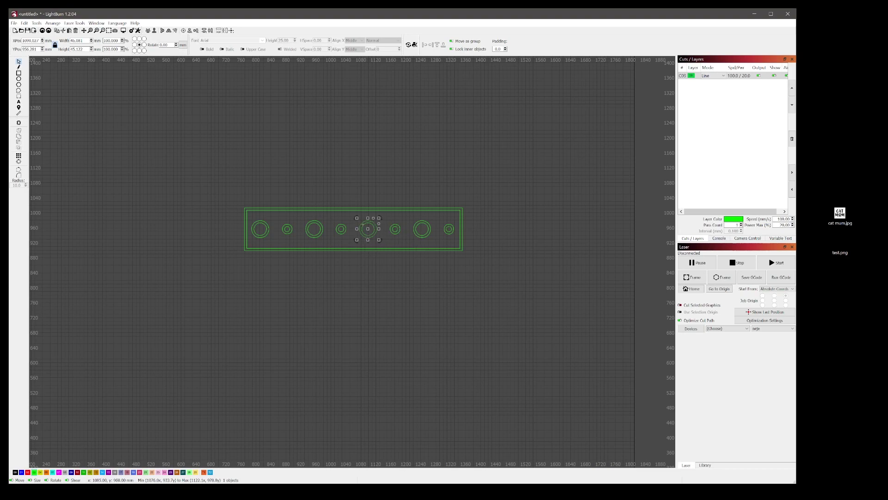
{"action": "key", "text": "Delete"}
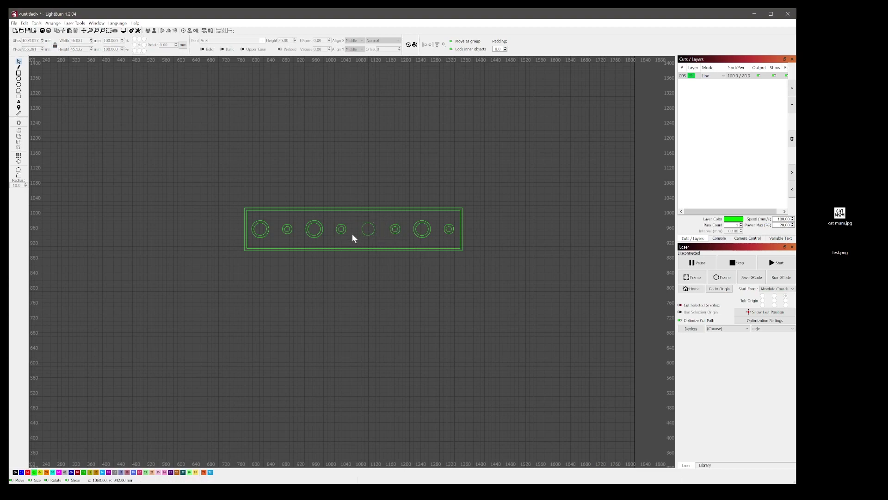
{"action": "left_click", "coordinate": [345, 234]}
{"action": "left_click", "coordinate": [313, 237]}
- Group all the remaining shapes and move the group to about X 1001 mm, Y 854 mm
{"action": "key", "text": "ctrl+a"}
{"action": "right_click", "coordinate": [341, 229]}
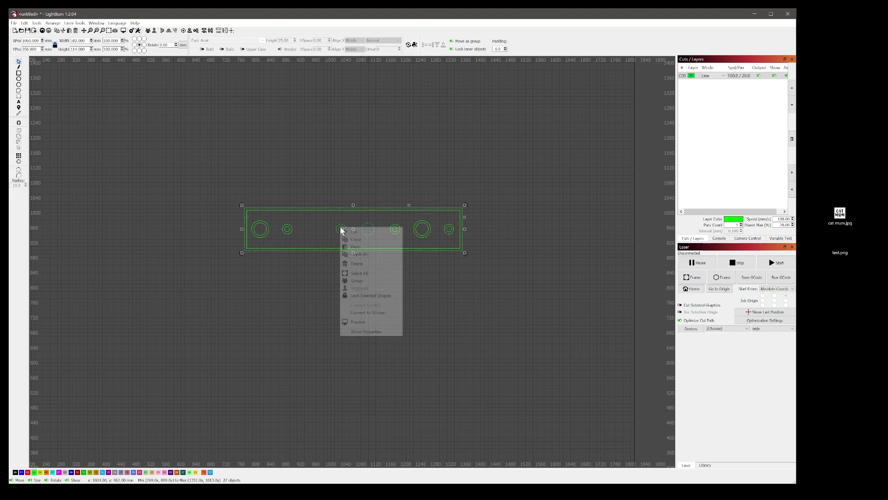
{"action": "left_click", "coordinate": [372, 297]}
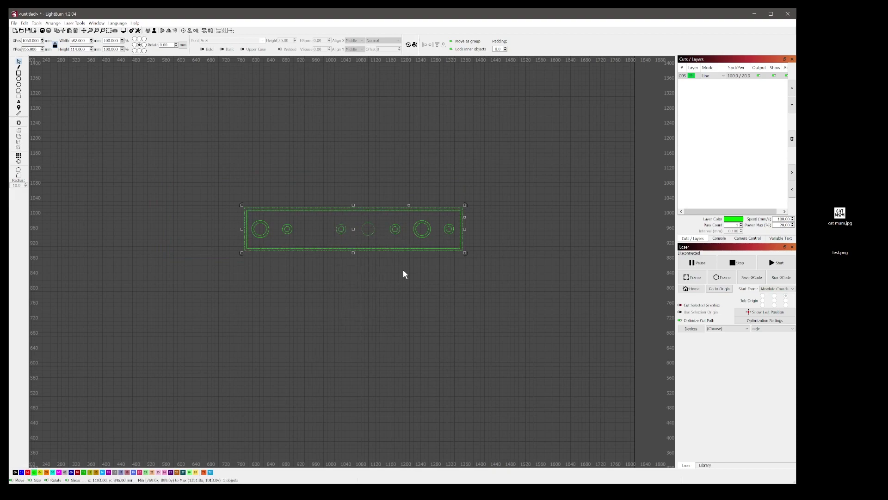
{"action": "left_click", "coordinate": [362, 234]}
{"action": "left_click_drag", "start_coordinate": [349, 241], "coordinate": [327, 279]}
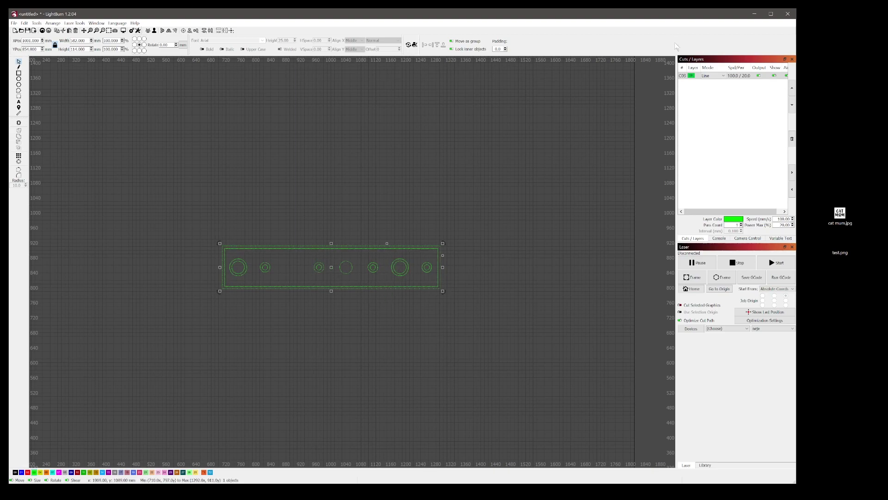
- Delete the grouped strip design to clear the LightBurn workspace
{"action": "left_click_drag", "start_coordinate": [464, 303], "coordinate": [144, 218]}
{"action": "key", "text": "Delete"}
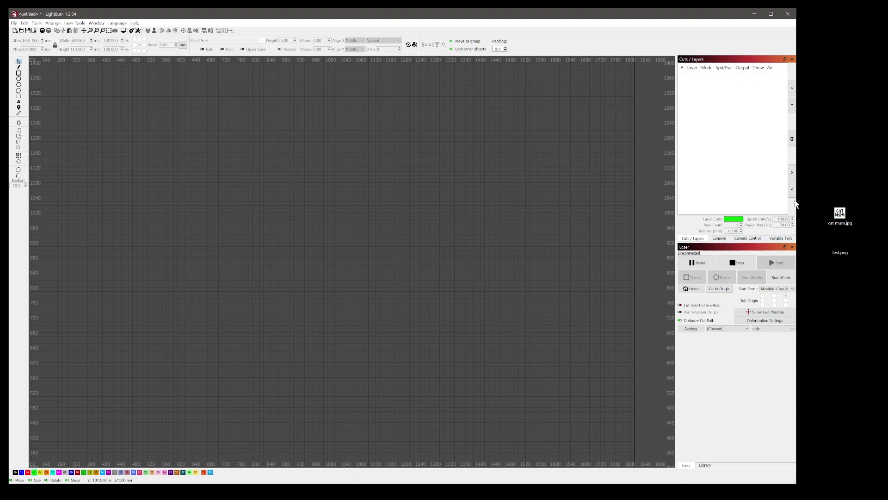
- Switch back to Adobe Express, convert cat mum.jpg to SVG and download the result
{"action": "left_click", "coordinate": [755, 13]}
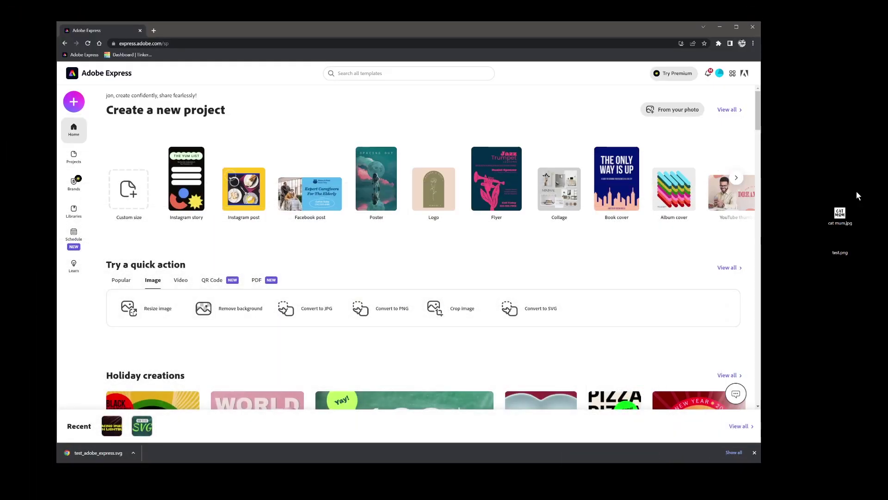
{"action": "left_click_drag", "start_coordinate": [853, 215], "coordinate": [814, 199]}
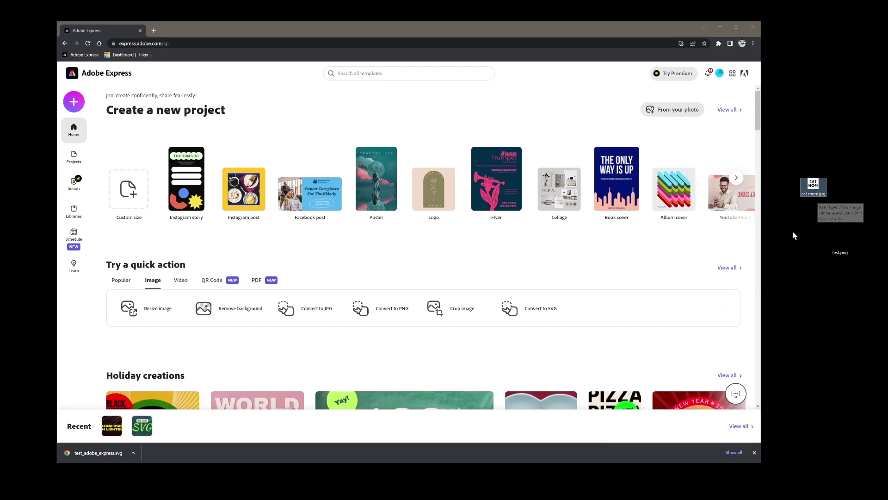
{"action": "left_click", "coordinate": [546, 314]}
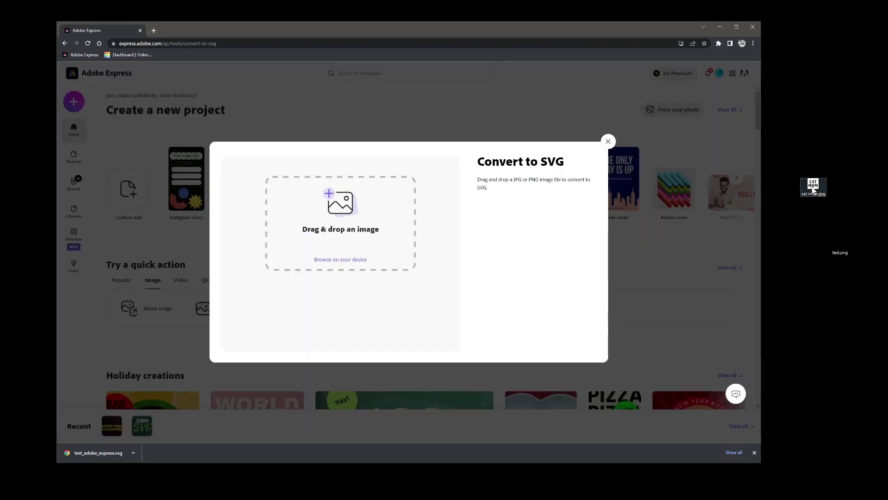
{"action": "left_click_drag", "start_coordinate": [814, 185], "coordinate": [346, 236]}
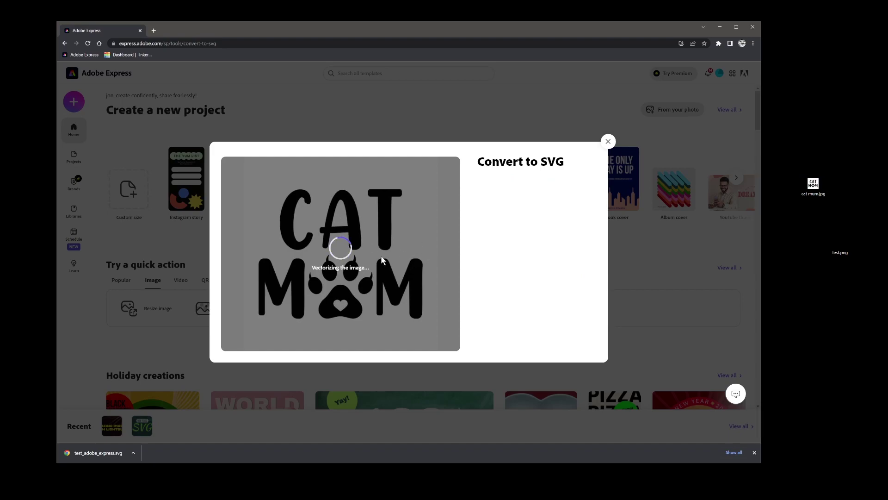
{"action": "left_click", "coordinate": [493, 192]}
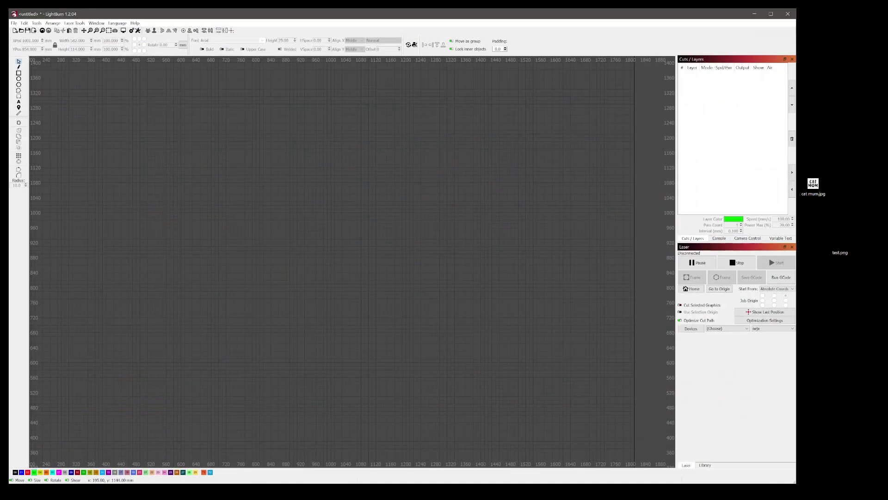
- Import the downloaded cat mum SVG into LightBurn and move its second M well away from the paw
{"action": "left_click_drag", "start_coordinate": [99, 21], "coordinate": [326, 251]}
{"action": "left_click", "coordinate": [511, 411]}
{"action": "left_click_drag", "start_coordinate": [410, 296], "coordinate": [564, 296]}
- Reposition the paw's main pad as a separate shape, and select the separated M
{"action": "left_click_drag", "start_coordinate": [420, 388], "coordinate": [399, 382]}
{"action": "left_click_drag", "start_coordinate": [278, 329], "coordinate": [278, 329]}
{"action": "left_click_drag", "start_coordinate": [360, 347], "coordinate": [329, 332]}
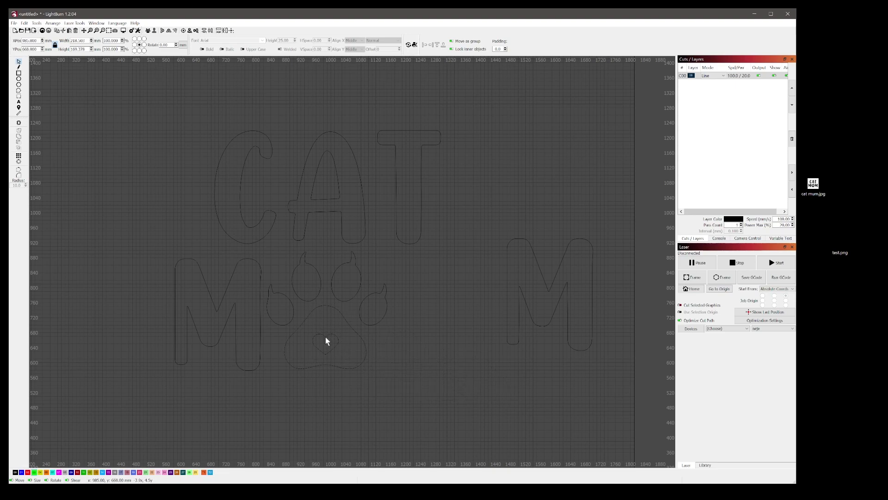
{"action": "left_click", "coordinate": [409, 370]}
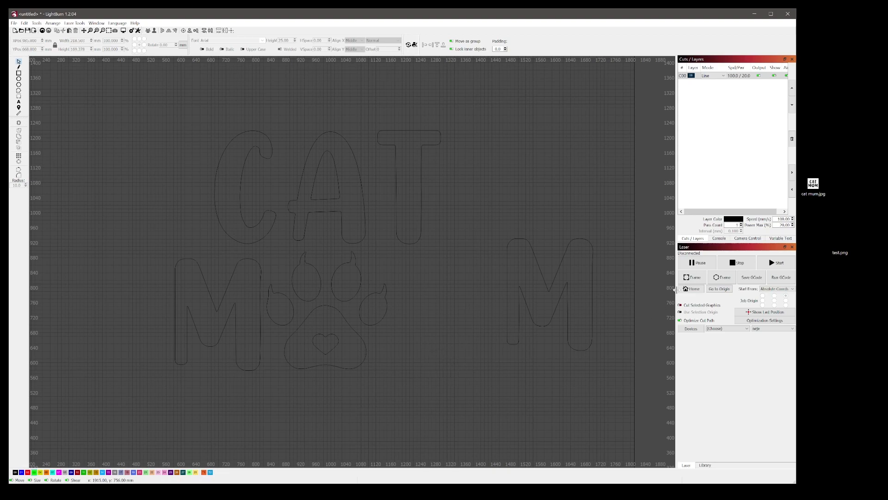
{"action": "left_click_drag", "start_coordinate": [526, 268], "coordinate": [488, 211]}
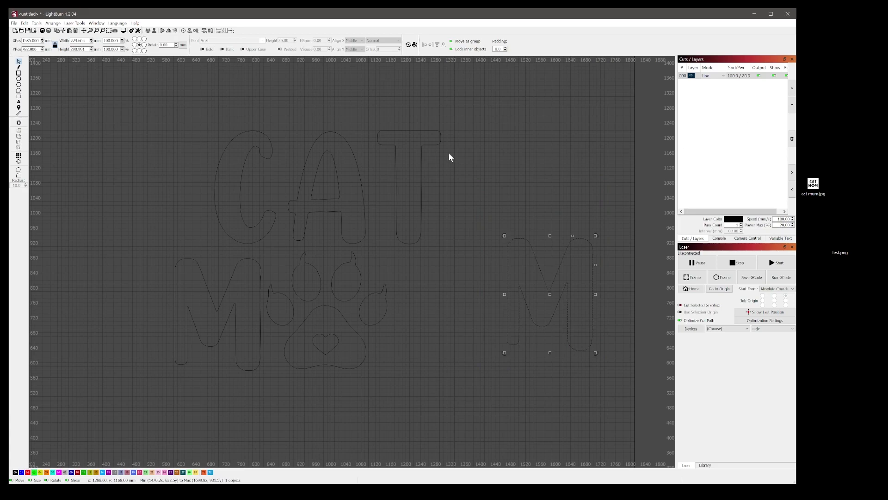
- Switch to Tinkercad, place a solid red box on the workplane and resize it into a wide, flat slab
{"action": "left_click", "coordinate": [755, 14]}
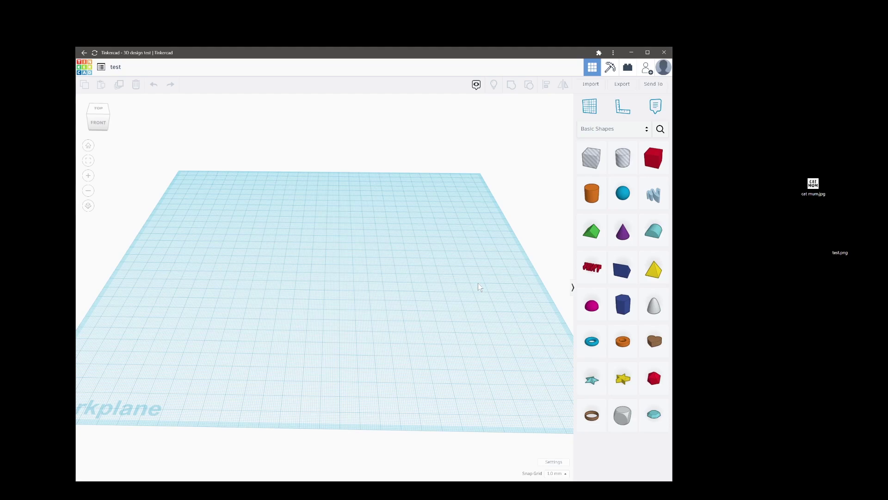
{"action": "left_click_drag", "start_coordinate": [653, 158], "coordinate": [211, 378]}
{"action": "left_click_drag", "start_coordinate": [309, 321], "coordinate": [307, 240]}
{"action": "left_click_drag", "start_coordinate": [377, 326], "coordinate": [371, 270]}
{"action": "left_click_drag", "start_coordinate": [414, 325], "coordinate": [595, 332]}
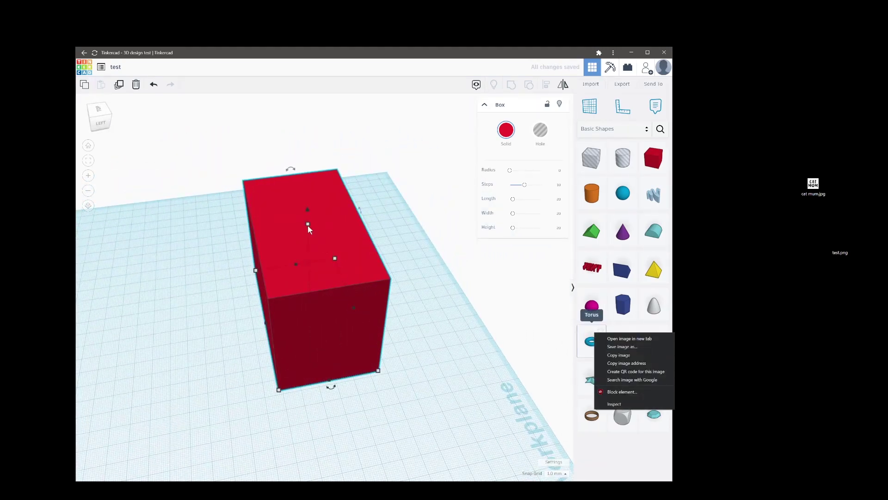
{"action": "left_click_drag", "start_coordinate": [308, 224], "coordinate": [310, 294]}
{"action": "left_click_drag", "start_coordinate": [266, 323], "coordinate": [184, 329]}
{"action": "left_click_drag", "start_coordinate": [388, 352], "coordinate": [239, 359]}
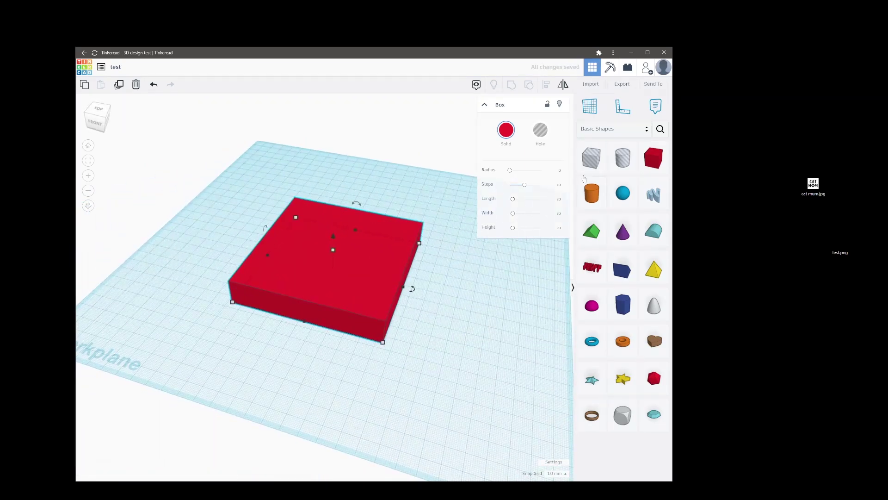
- Fit a hole box just inside the red slab, raised to leave a floor and thin walls around it
{"action": "left_click_drag", "start_coordinate": [591, 157], "coordinate": [380, 335]}
{"action": "left_click_drag", "start_coordinate": [357, 245], "coordinate": [355, 247]}
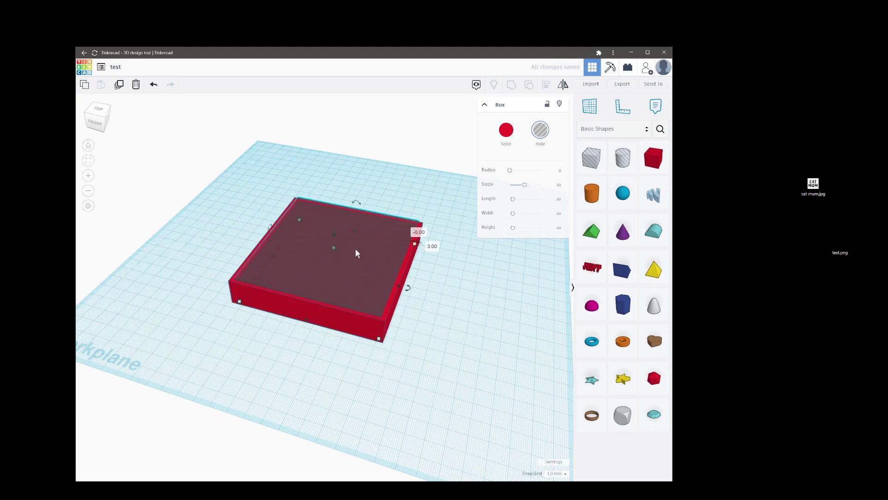
{"action": "key", "text": "Up"}
{"action": "key", "text": "Up"}
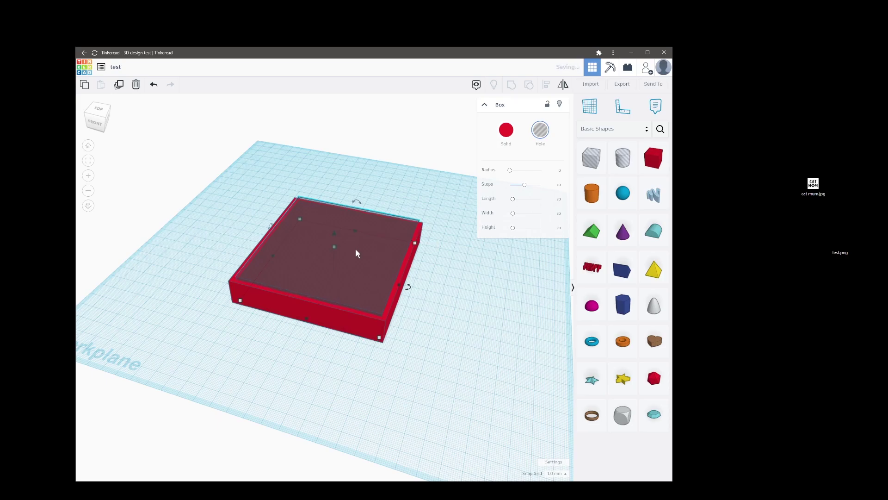
{"action": "left_click_drag", "start_coordinate": [355, 248], "coordinate": [295, 288]}
{"action": "left_click_drag", "start_coordinate": [372, 306], "coordinate": [368, 307]}
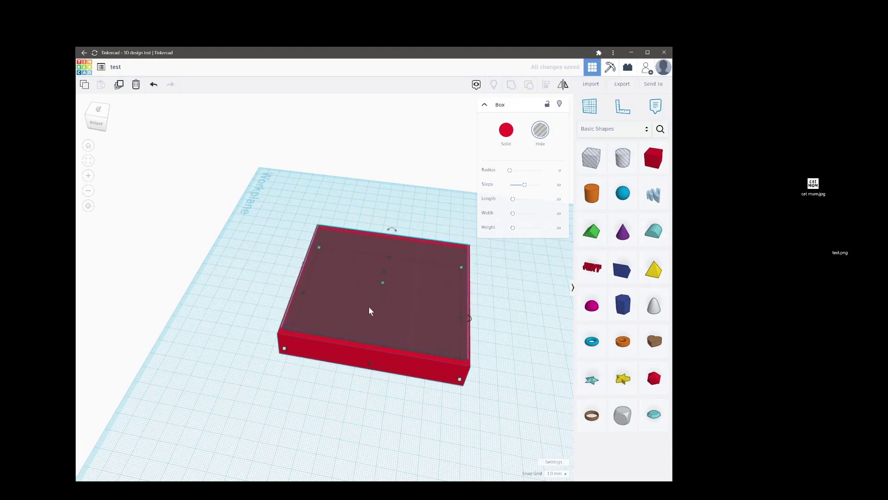
- Group the red slab with the hole box to cut out an open-topped tray
{"action": "left_click_drag", "start_coordinate": [421, 413], "coordinate": [342, 320]}
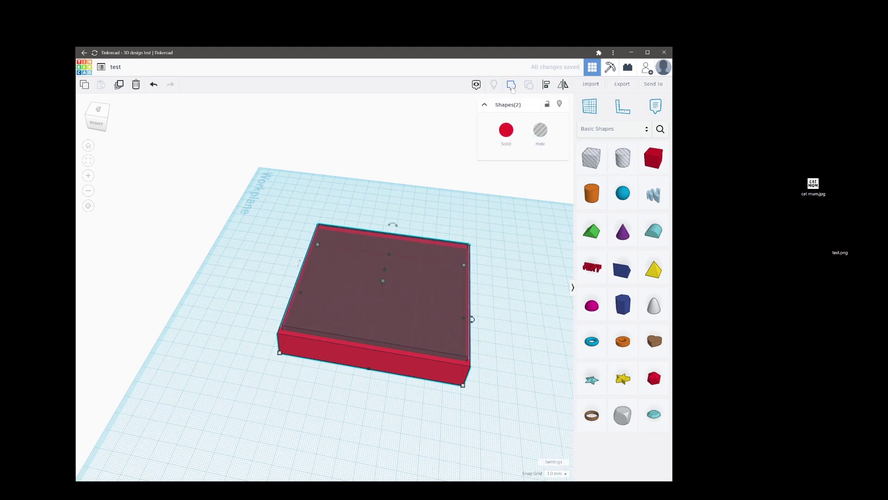
{"action": "left_click", "coordinate": [512, 86]}
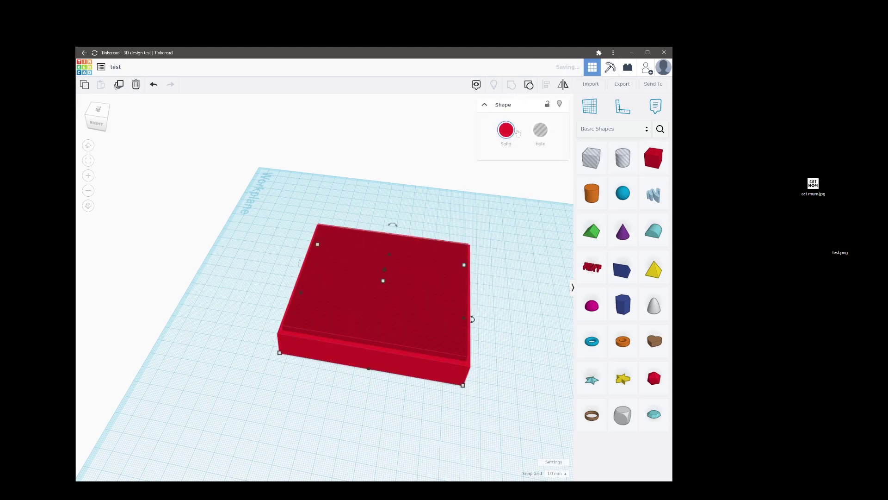
{"action": "mouse_move", "coordinate": [524, 381]}
{"action": "left_mouse_down"}
{"action": "mouse_move", "coordinate": [327, 388]}
{"action": "mouse_move", "coordinate": [530, 382]}
{"action": "left_mouse_up"}
{"action": "left_click_drag", "start_coordinate": [389, 367], "coordinate": [584, 382]}
{"action": "left_click_drag", "start_coordinate": [435, 365], "coordinate": [373, 346]}
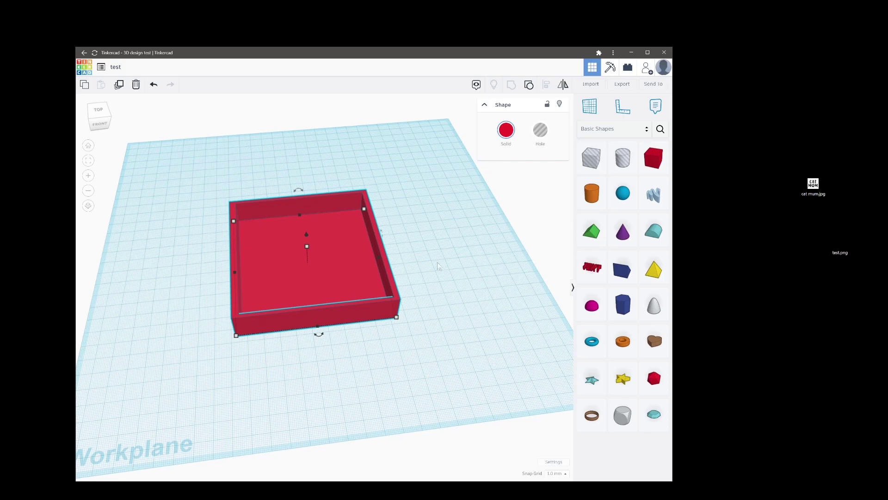
- Delete the red tray from the workplane
{"action": "left_click_drag", "start_coordinate": [342, 259], "coordinate": [337, 346]}
{"action": "key", "text": "Delete"}
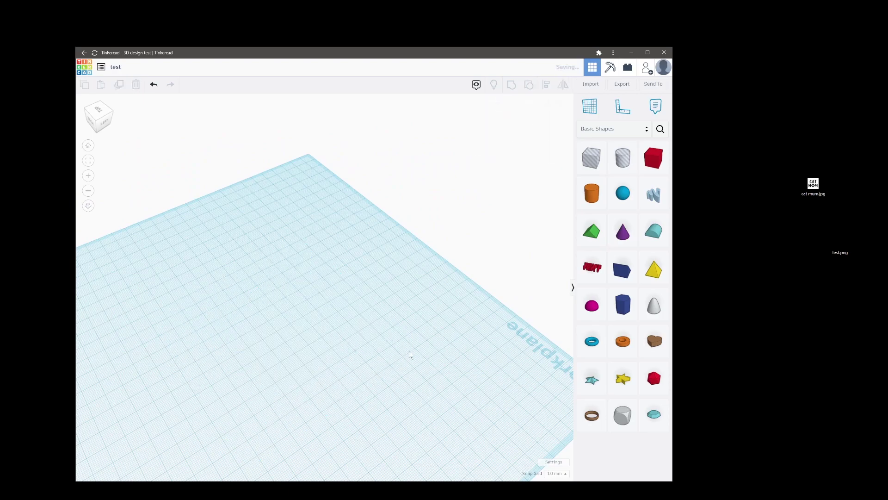
{"action": "left_click_drag", "start_coordinate": [410, 352], "coordinate": [391, 323]}
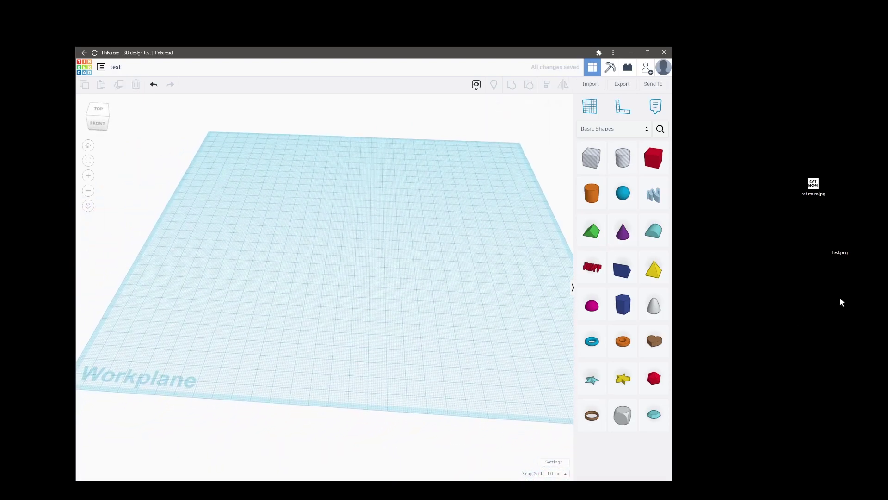
- Import cat mum_adobe_express.svg as a 3D shape, centred on the artboard at 100% scale
{"action": "left_click", "coordinate": [596, 88]}
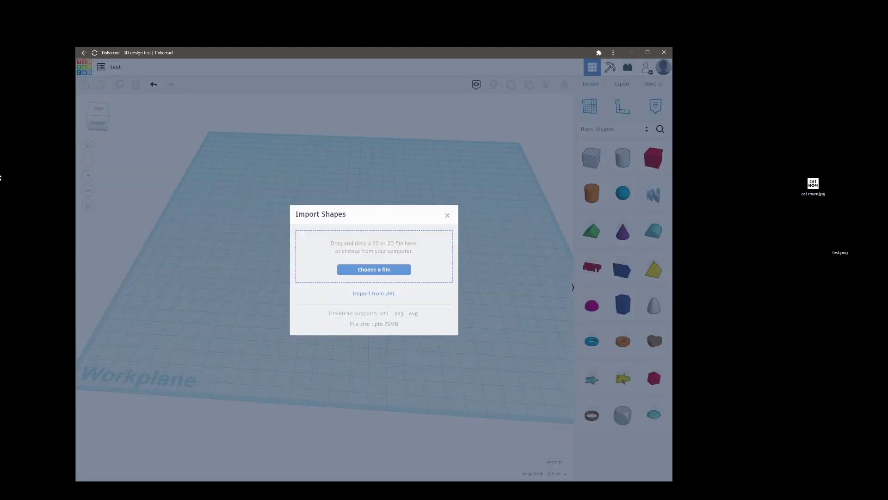
{"action": "left_click_drag", "start_coordinate": [0, 173], "coordinate": [365, 250]}
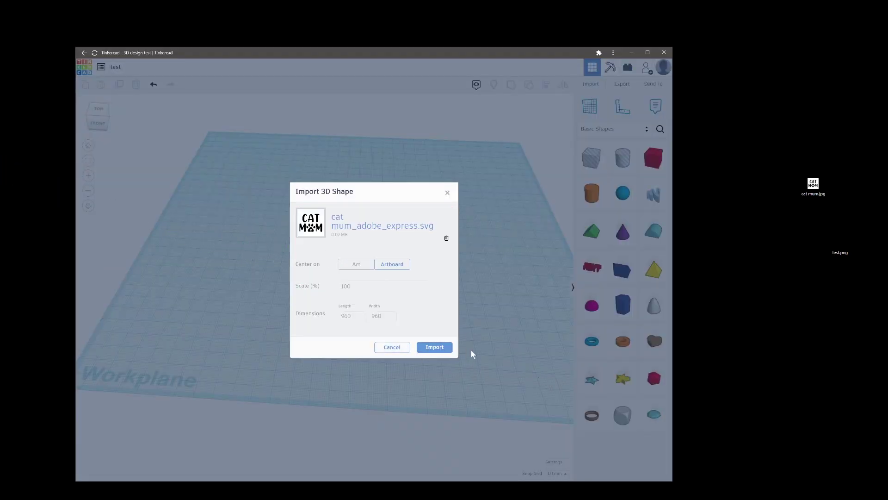
{"action": "left_click", "coordinate": [433, 348]}
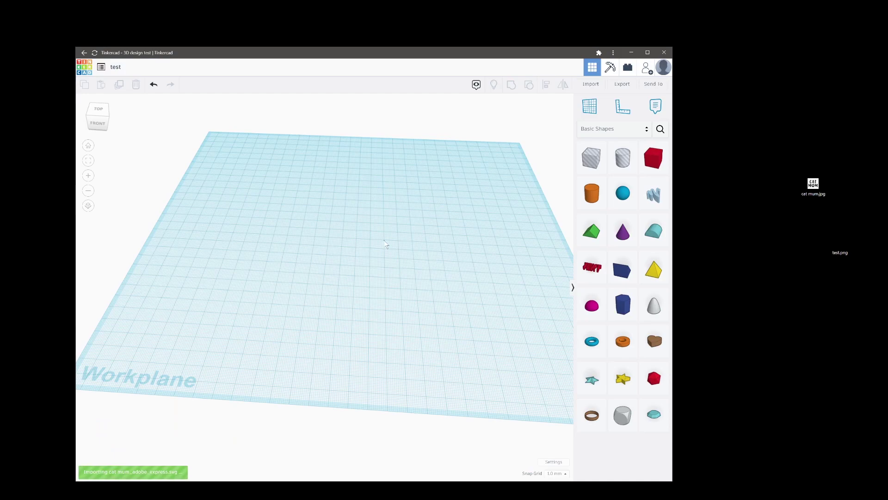
{"action": "left_click_drag", "start_coordinate": [410, 283], "coordinate": [430, 281]}
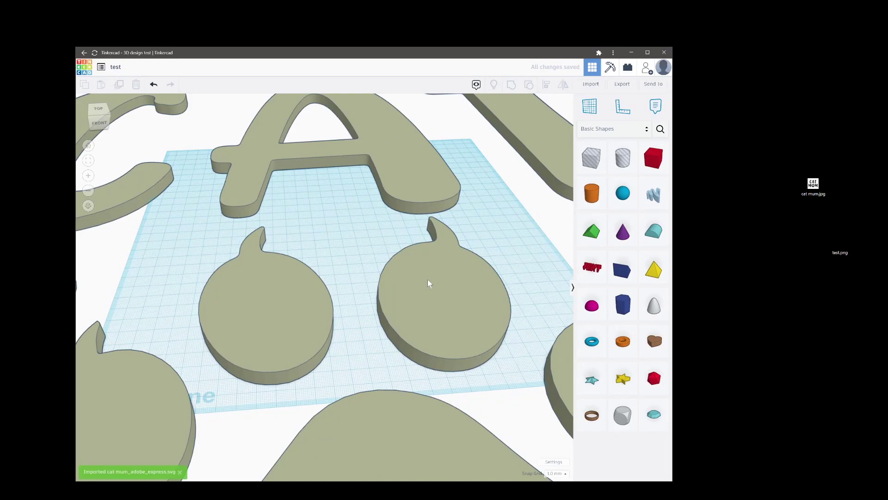
{"action": "scroll", "coordinate": [427, 279], "scroll_direction": "down", "scroll_amount": 5}
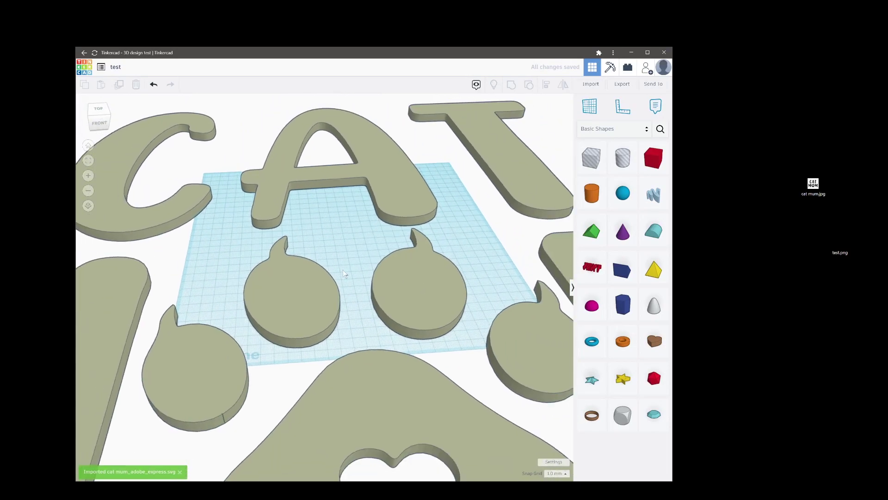
{"action": "scroll", "coordinate": [354, 266], "scroll_direction": "down", "scroll_amount": 5}
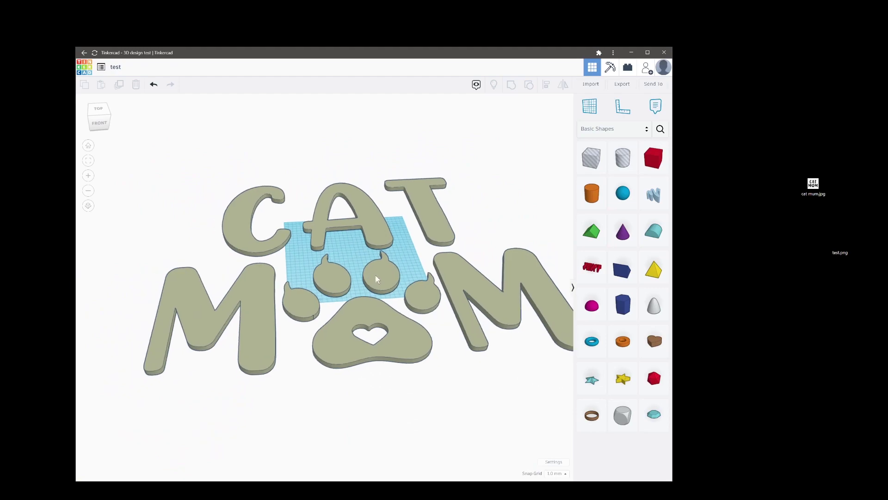
- Shrink the imported CAT MUM shape proportionally and centre it within the workplane
{"action": "left_click", "coordinate": [392, 324]}
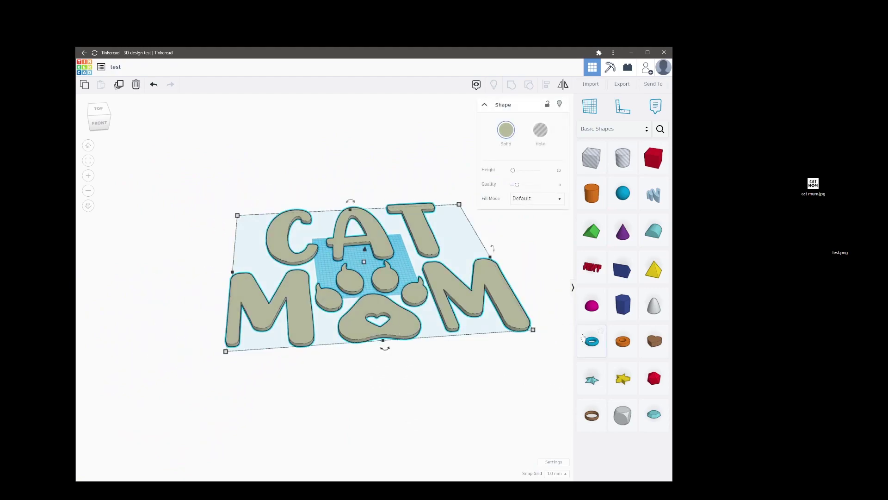
{"action": "left_click_drag", "start_coordinate": [533, 331], "coordinate": [348, 243]}
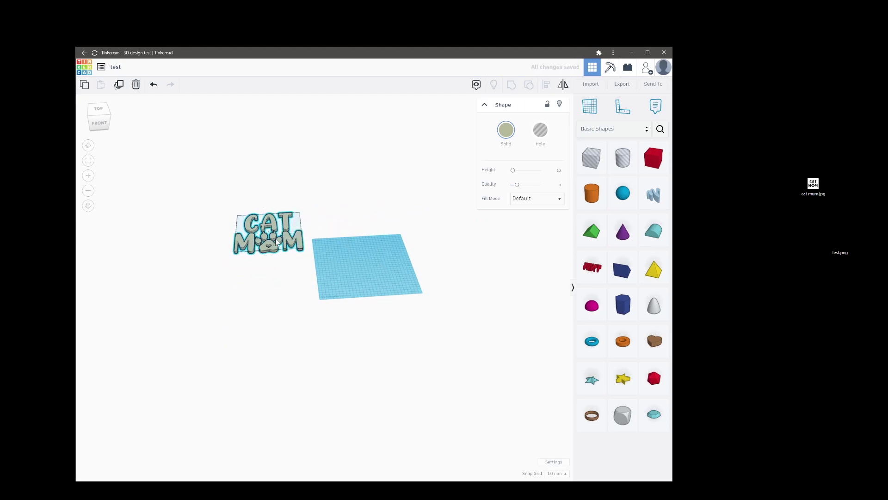
{"action": "left_click_drag", "start_coordinate": [278, 245], "coordinate": [372, 274]}
{"action": "scroll", "coordinate": [376, 270], "scroll_direction": "up", "scroll_amount": 3}
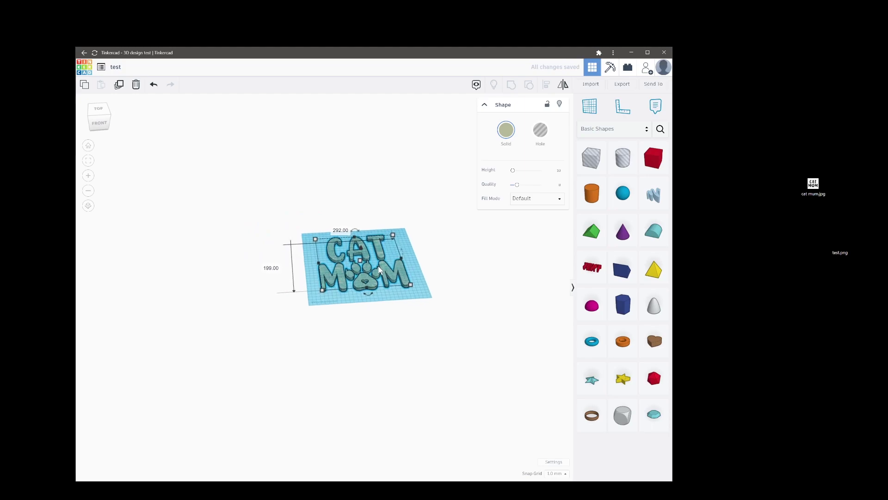
{"action": "scroll", "coordinate": [375, 249], "scroll_direction": "up", "scroll_amount": 5}
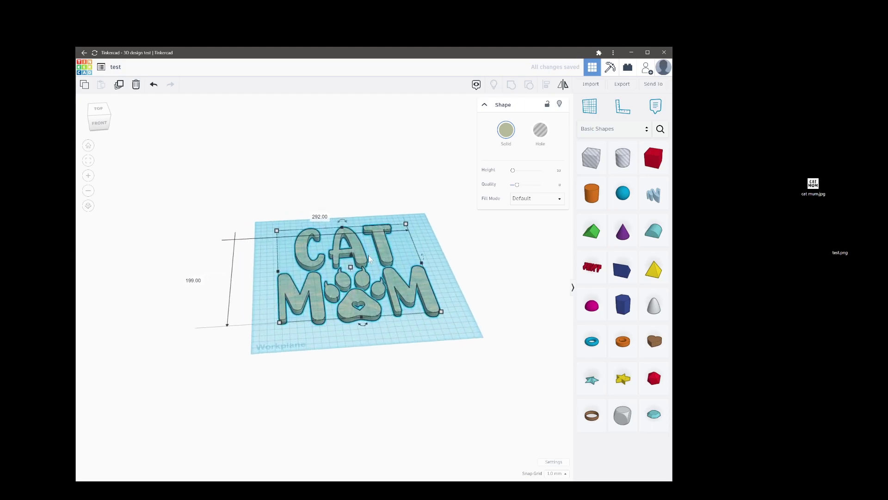
{"action": "scroll", "coordinate": [366, 269], "scroll_direction": "up", "scroll_amount": 5}
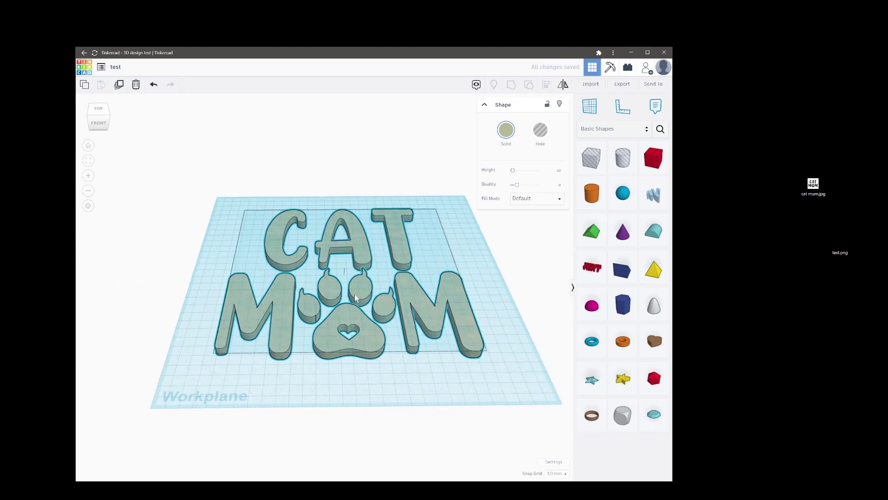
- Raise the CAT MUM shape above the workplane and check the export formats offered for it
{"action": "left_click_drag", "start_coordinate": [348, 272], "coordinate": [349, 256]}
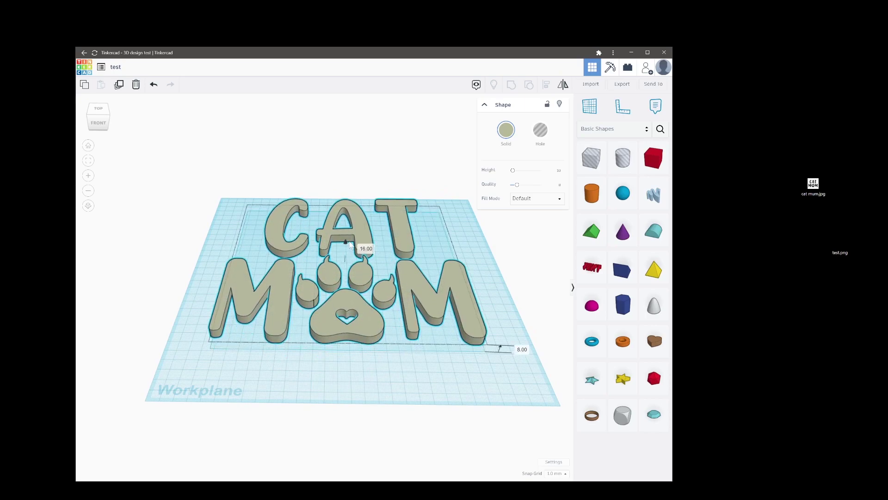
{"action": "left_click_drag", "start_coordinate": [410, 302], "coordinate": [472, 295]}
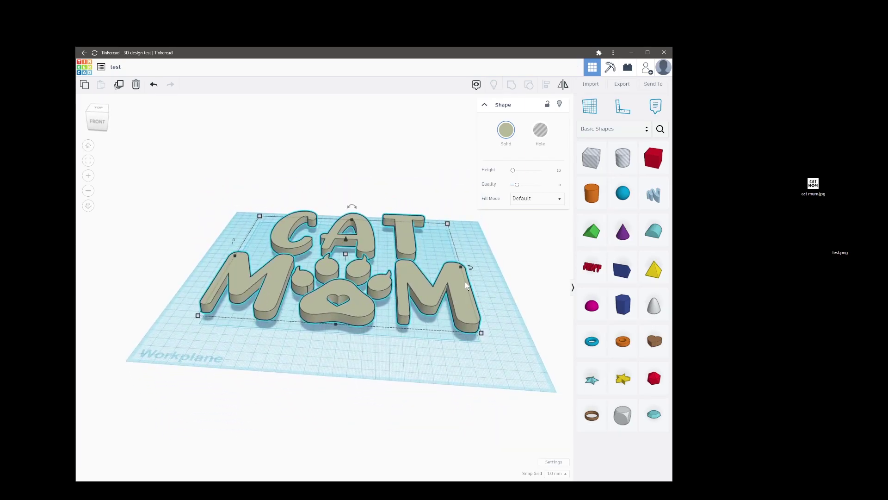
{"action": "left_click_drag", "start_coordinate": [492, 348], "coordinate": [507, 380]}
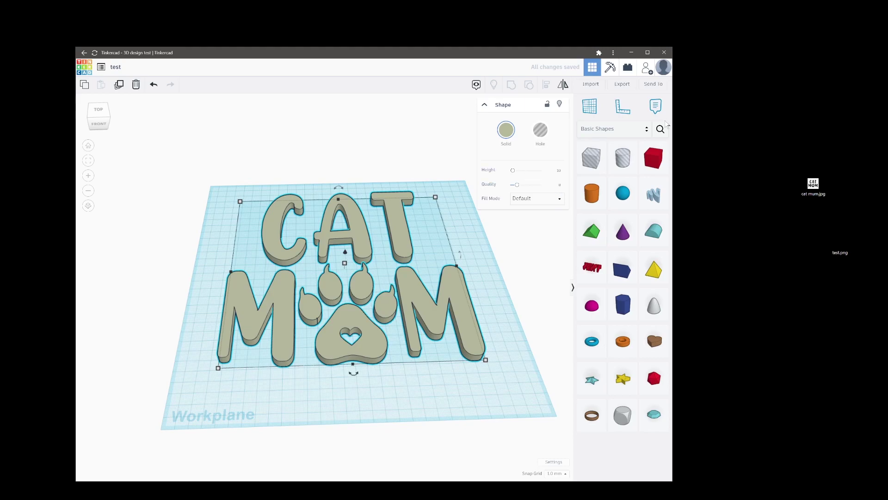
{"action": "left_click", "coordinate": [621, 86]}
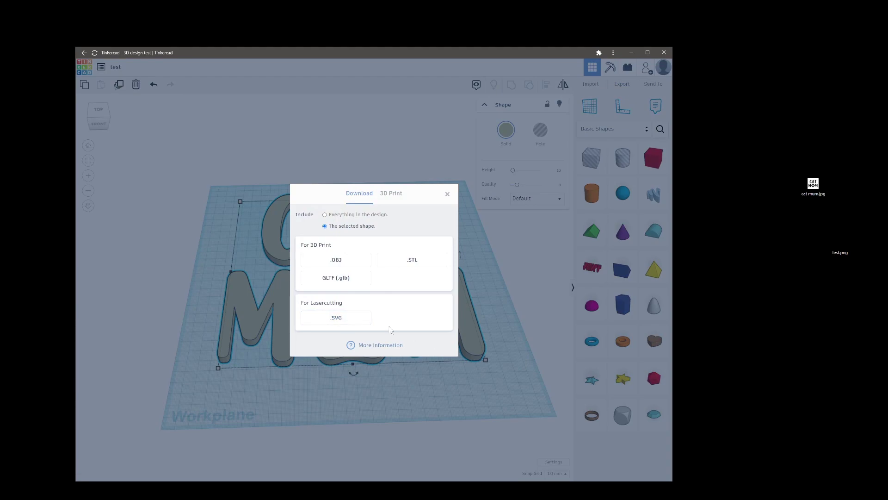
{"action": "left_click", "coordinate": [448, 196]}
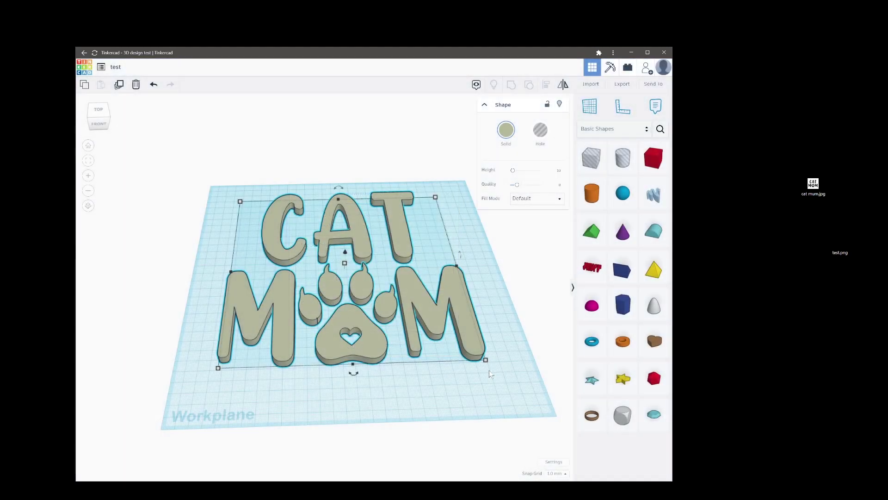
- Move the CAT MUM shape to the workplane's back edge and add a solid text shape reading "lol" in front of it
{"action": "left_click_drag", "start_coordinate": [369, 341], "coordinate": [321, 213]}
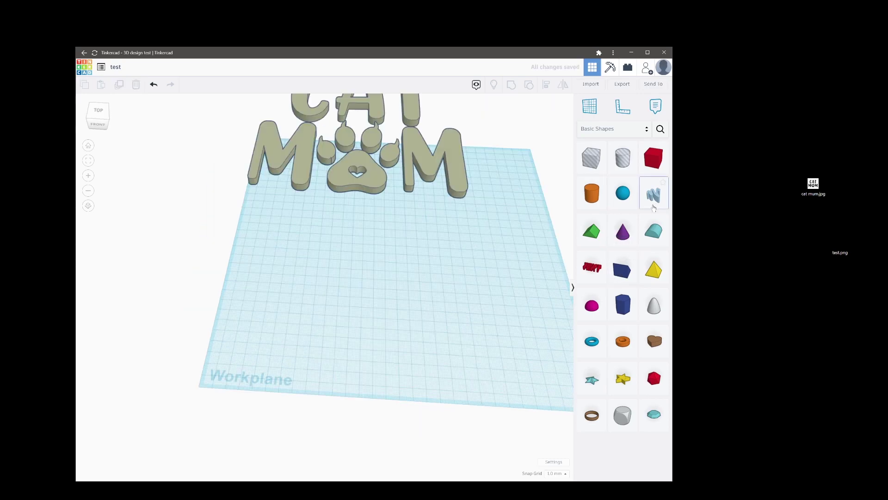
{"action": "left_click_drag", "start_coordinate": [589, 271], "coordinate": [361, 268]}
{"action": "left_click", "coordinate": [518, 170]}
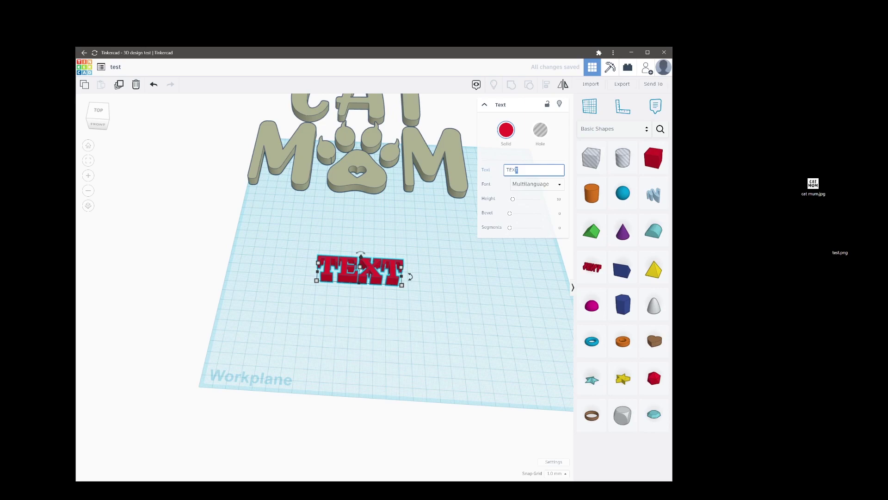
{"action": "left_click_drag", "start_coordinate": [512, 170], "coordinate": [496, 174]}
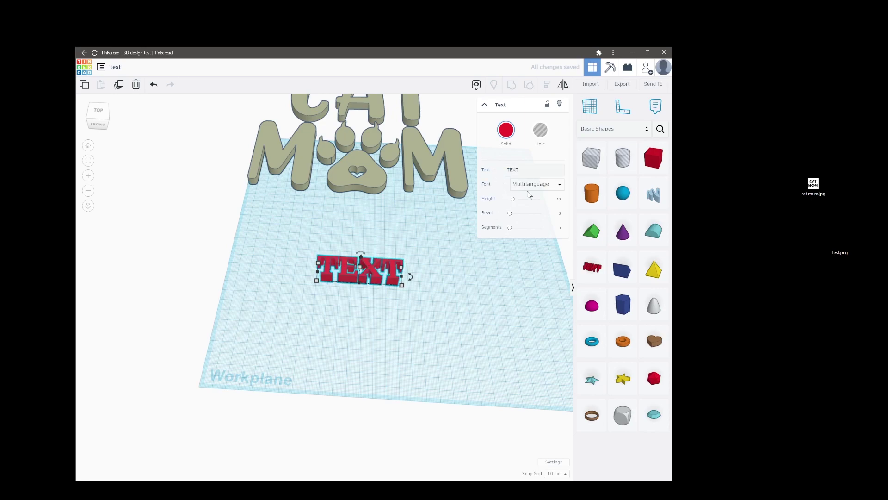
{"action": "double_click", "coordinate": [514, 170]}
{"action": "type", "text": "lol"}
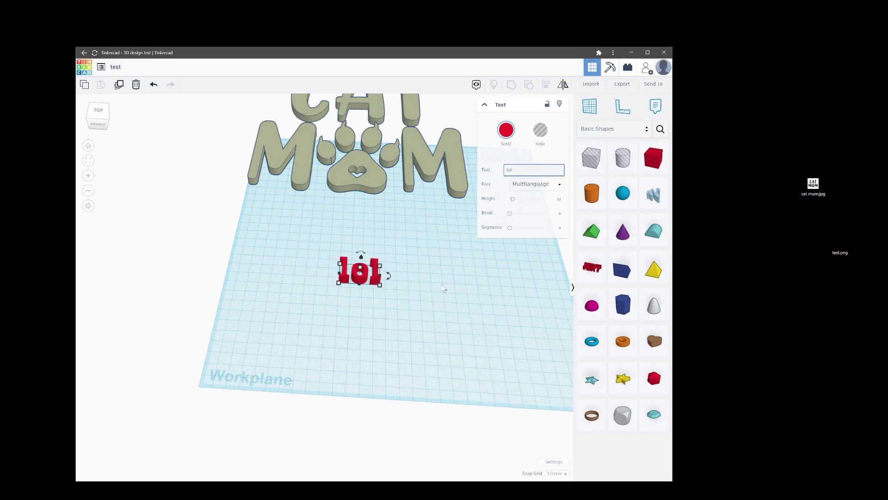
{"action": "left_click", "coordinate": [440, 289]}
- Export only the "lol" text shape as an SVG file
{"action": "left_click", "coordinate": [373, 277]}
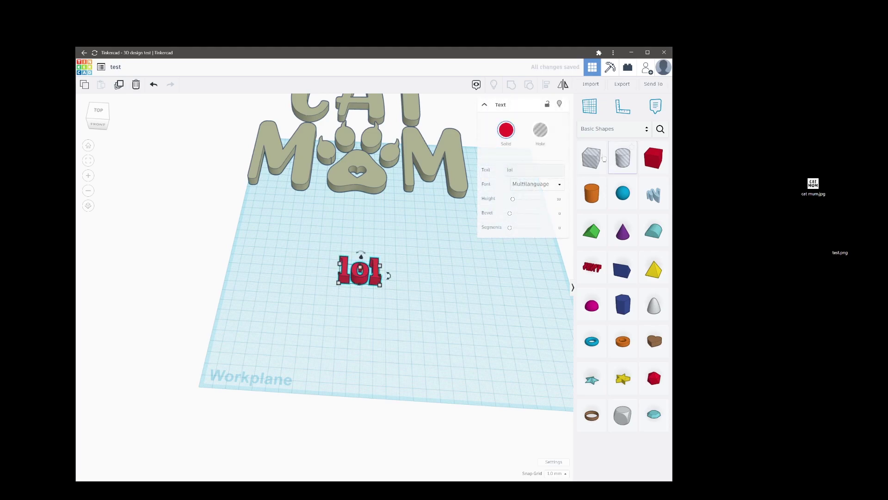
{"action": "left_click", "coordinate": [615, 84]}
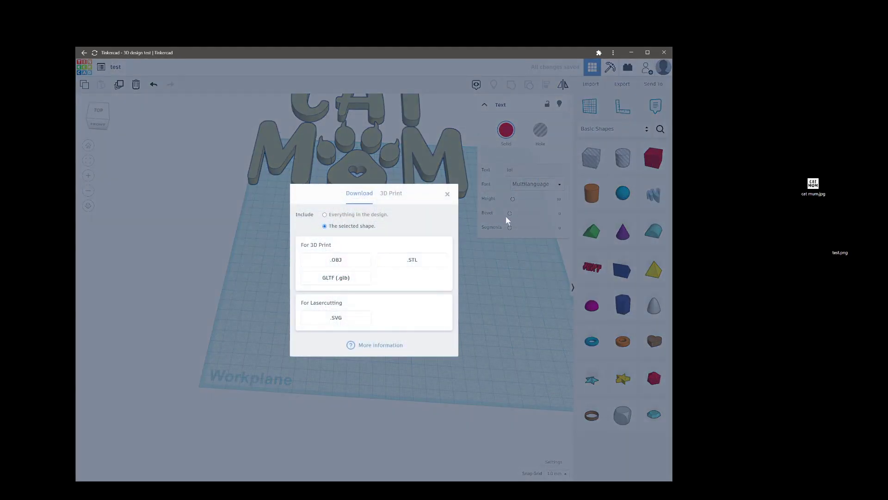
{"action": "left_click", "coordinate": [336, 318]}
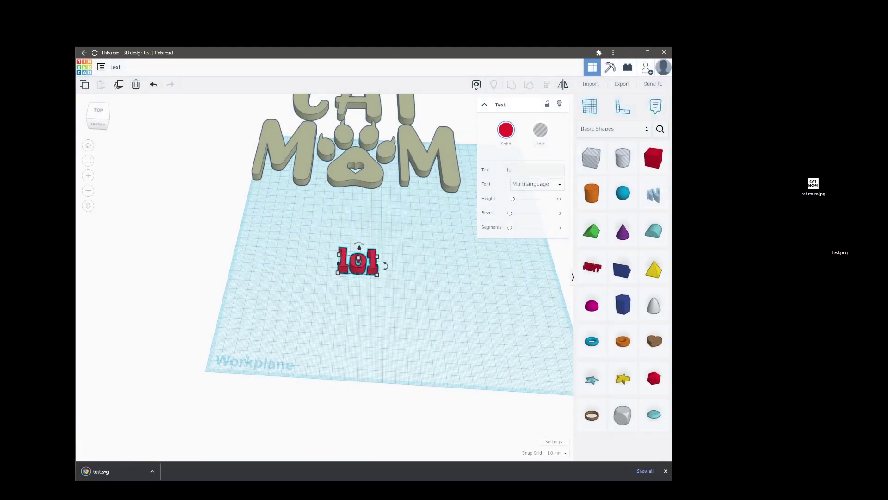
- Switch to LightBurn, import the downloaded test.svg and place the "lol" outline beside the C of CAT
{"action": "mouse_move", "coordinate": [76, 499]}
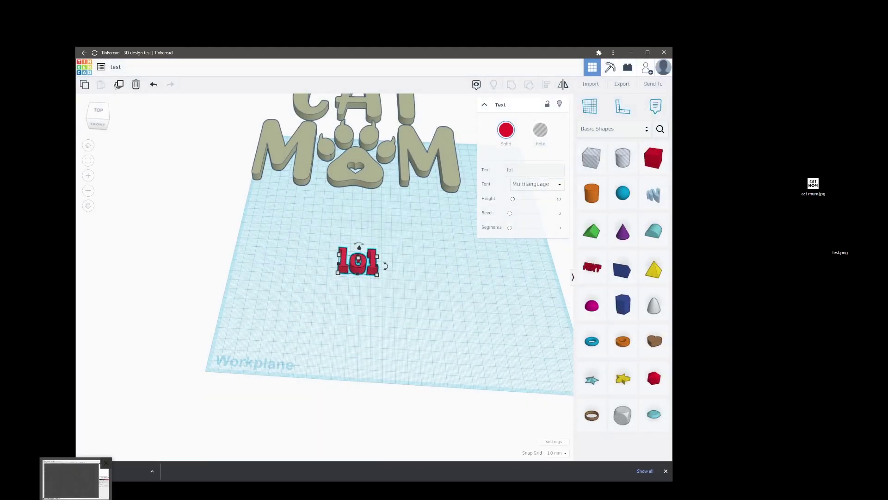
{"action": "left_click", "coordinate": [72, 481]}
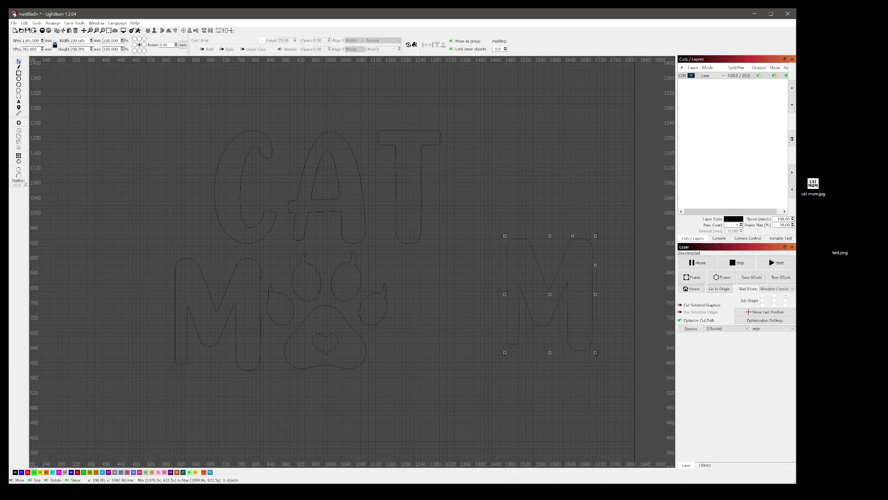
{"action": "left_click_drag", "start_coordinate": [55, 220], "coordinate": [262, 323]}
{"action": "left_click_drag", "start_coordinate": [209, 271], "coordinate": [129, 190]}
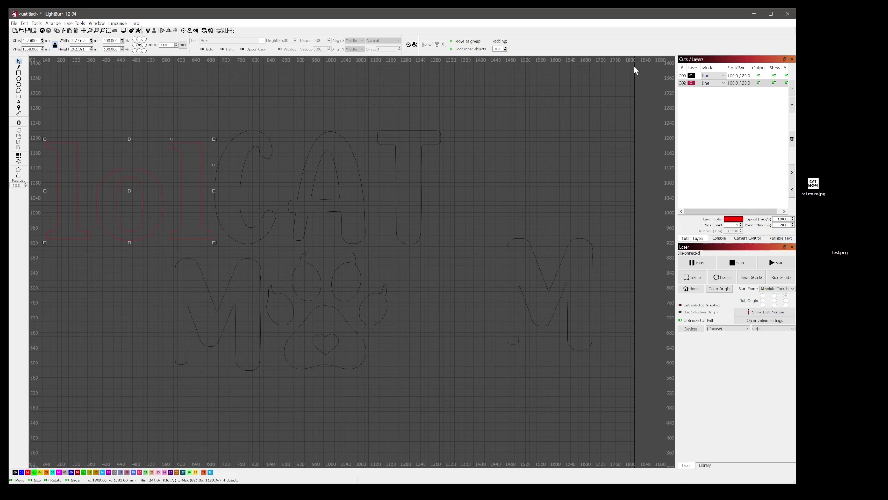
- Return to Tinkercad and move the CAT MUM shape forward, just behind the "lol" text
{"action": "left_click", "coordinate": [751, 17]}
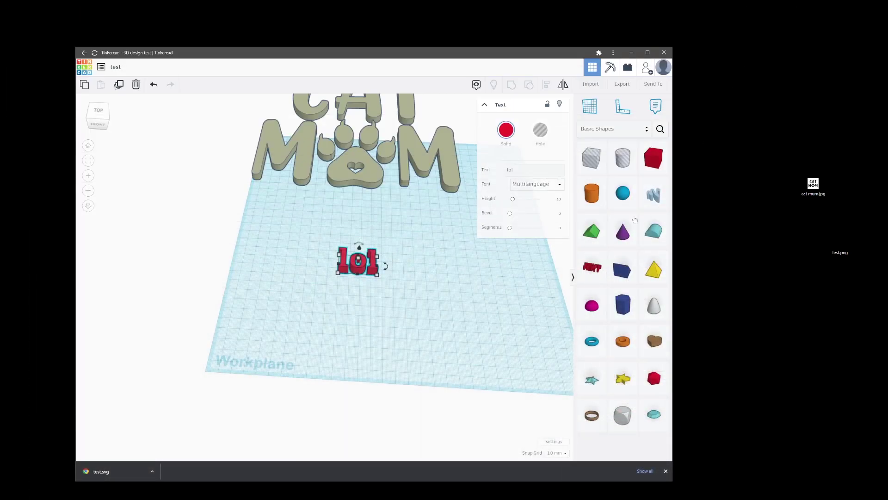
{"action": "left_click_drag", "start_coordinate": [379, 169], "coordinate": [343, 224]}
{"action": "left_click", "coordinate": [438, 270]}
{"action": "scroll", "coordinate": [461, 267], "scroll_direction": "down", "scroll_amount": 1}
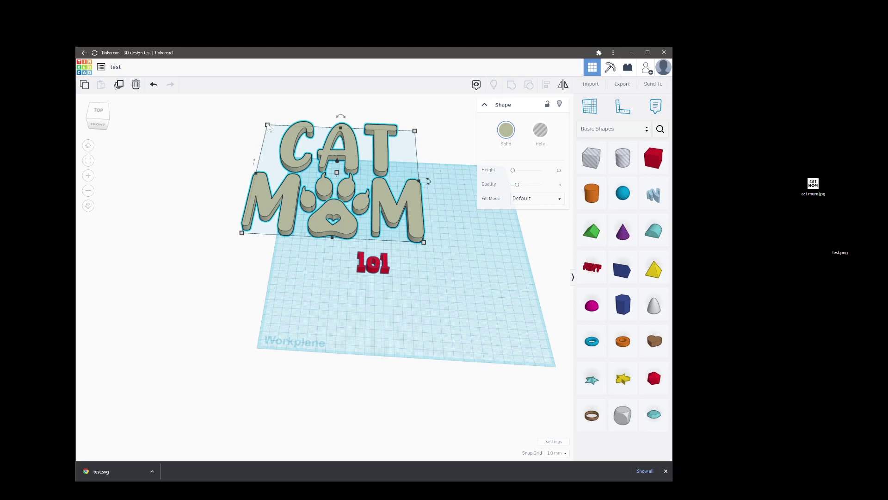
{"action": "left_click", "coordinate": [474, 257]}
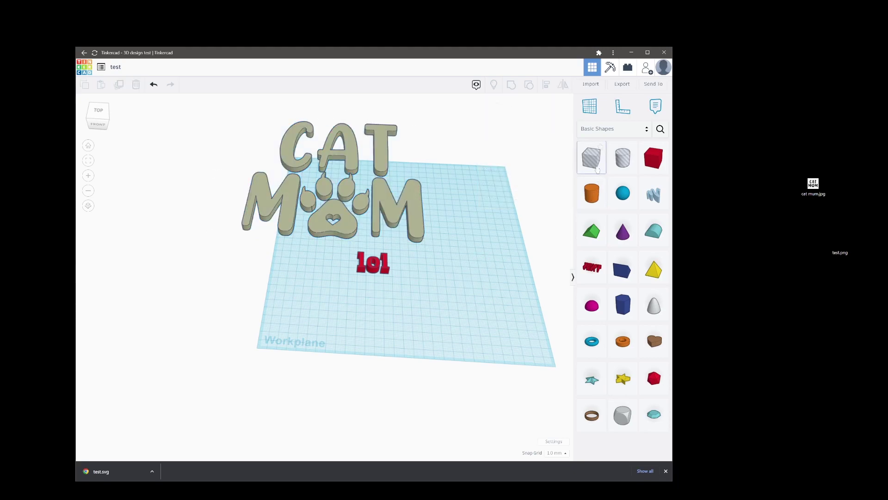
- Cover the MUM row and the "lol" text with a hole box and group all shapes to leave only CAT
{"action": "left_click_drag", "start_coordinate": [597, 170], "coordinate": [458, 208]}
{"action": "left_click_drag", "start_coordinate": [342, 241], "coordinate": [340, 298]}
{"action": "left_click_drag", "start_coordinate": [476, 351], "coordinate": [235, 91]}
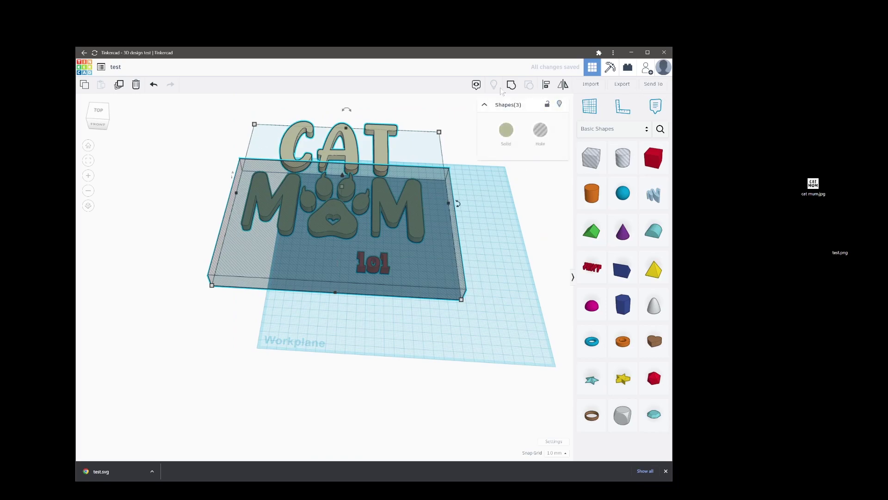
{"action": "left_click", "coordinate": [512, 85]}
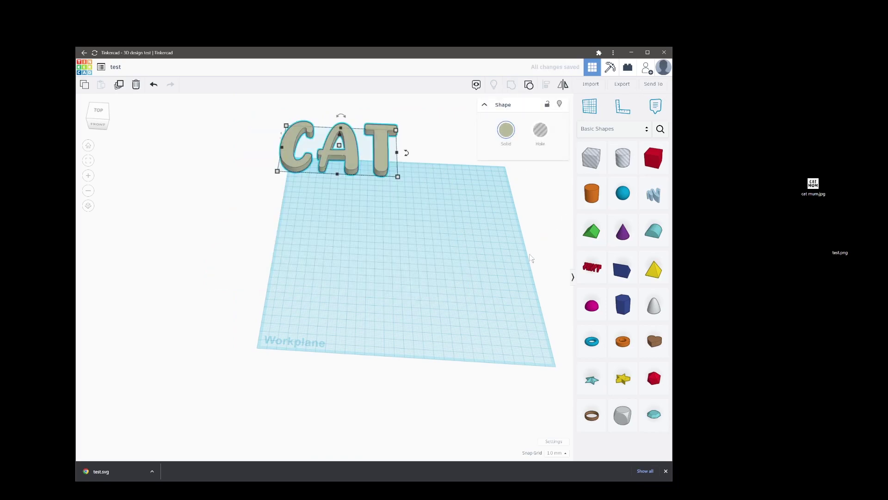
- Try moving the remaining CAT lettering fully onto the workplane, and undo the move
{"action": "left_click_drag", "start_coordinate": [349, 140], "coordinate": [393, 194]}
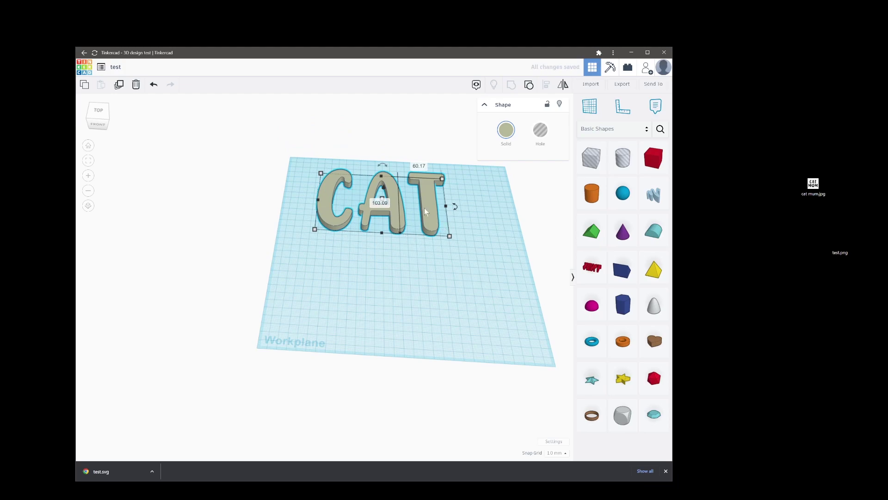
{"action": "key", "text": "ctrl+z"}
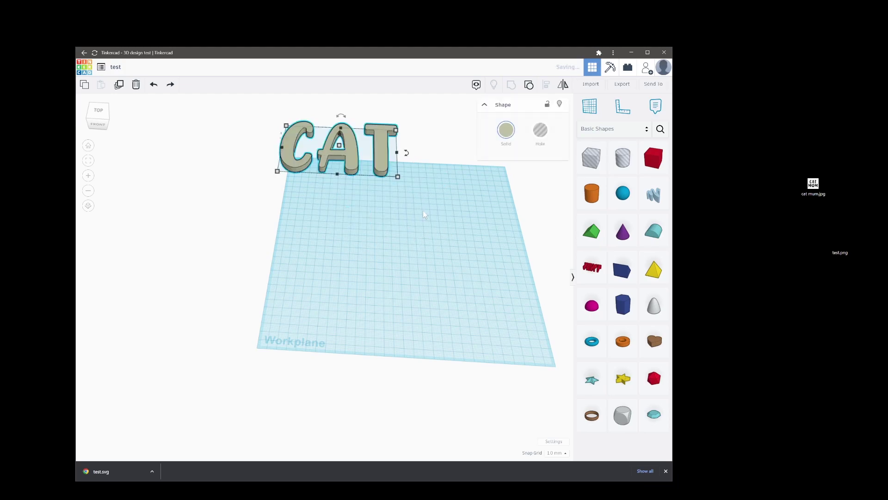
- Undo the last grouping, duplicate the CAT MUM shape and place the copy in front of the hole box
{"action": "key", "text": "ctrl+z"}
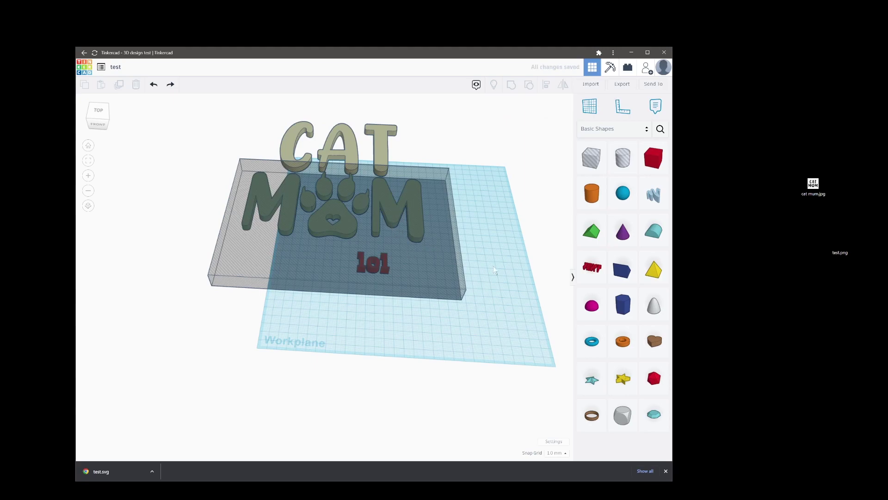
{"action": "left_click", "coordinate": [350, 141]}
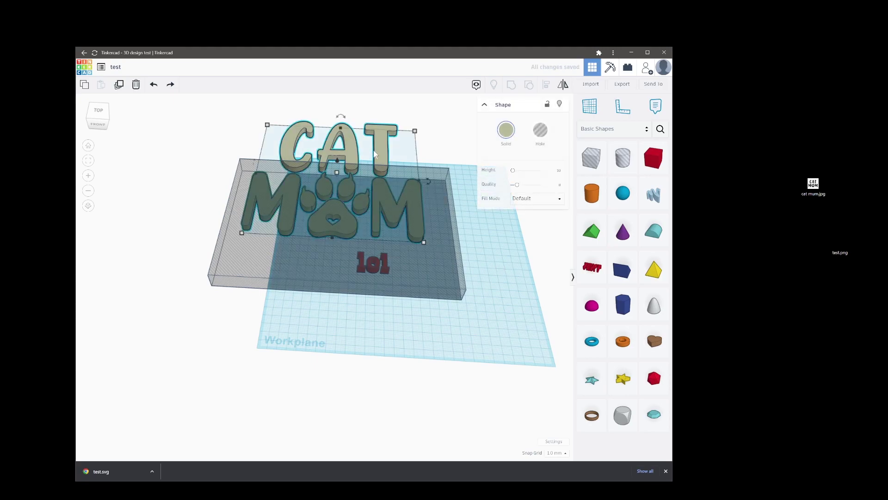
{"action": "key", "text": "ctrl+c"}
{"action": "key", "text": "ctrl+v"}
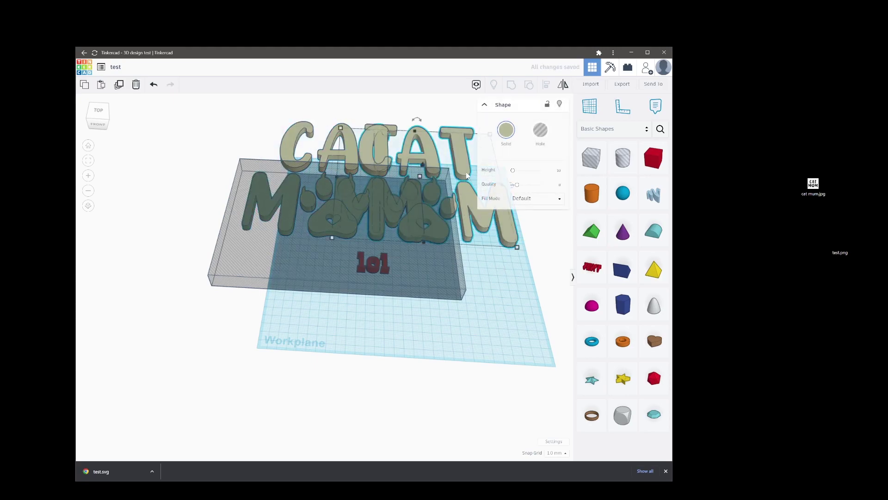
{"action": "left_click_drag", "start_coordinate": [466, 173], "coordinate": [407, 356]}
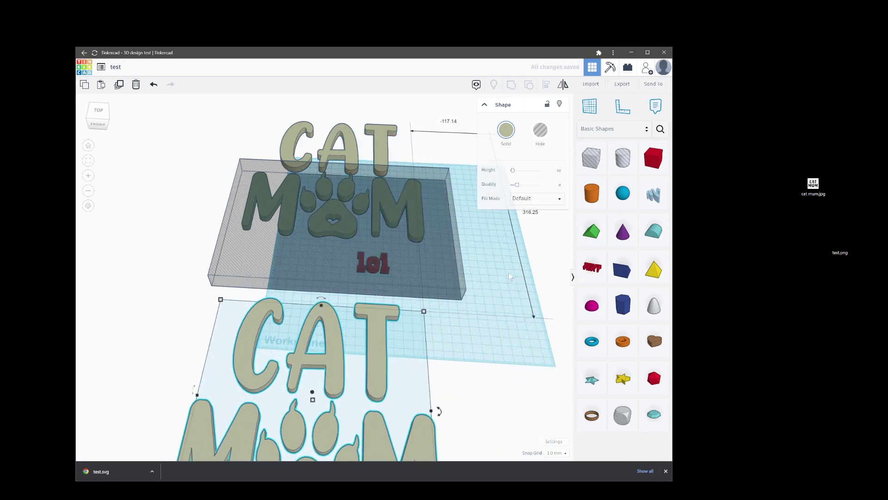
- Group the original lettering, "lol" text and hole box to leave only CAT, and move the CAT MUM copy back behind the workplane's front edge
{"action": "left_click_drag", "start_coordinate": [506, 275], "coordinate": [227, 118]}
{"action": "left_click", "coordinate": [512, 86]}
{"action": "left_click_drag", "start_coordinate": [383, 331], "coordinate": [376, 214]}
{"action": "left_click", "coordinate": [523, 273]}
- Cover the copy's CAT row with a hole box about 241 × 113 mm and group the two to leave only MUM
{"action": "left_click_drag", "start_coordinate": [589, 162], "coordinate": [435, 265]}
{"action": "left_click", "coordinate": [263, 206]}
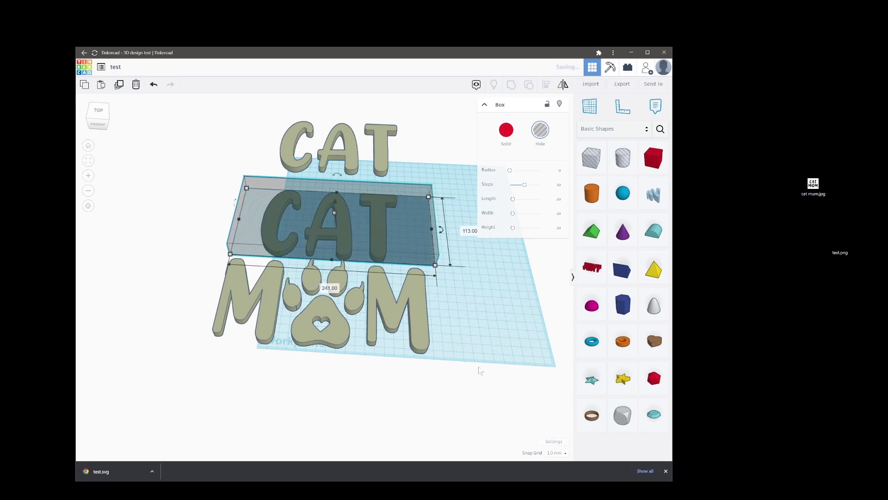
{"action": "left_click_drag", "start_coordinate": [481, 411], "coordinate": [303, 232]}
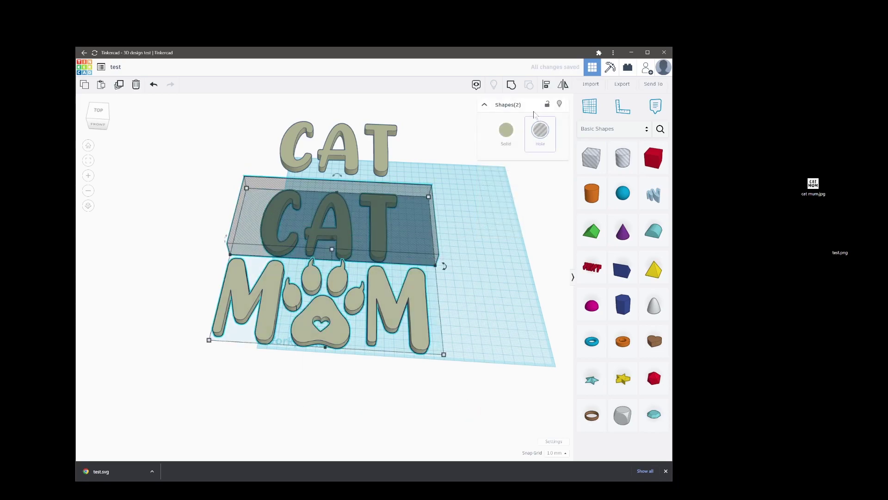
{"action": "left_click", "coordinate": [511, 84]}
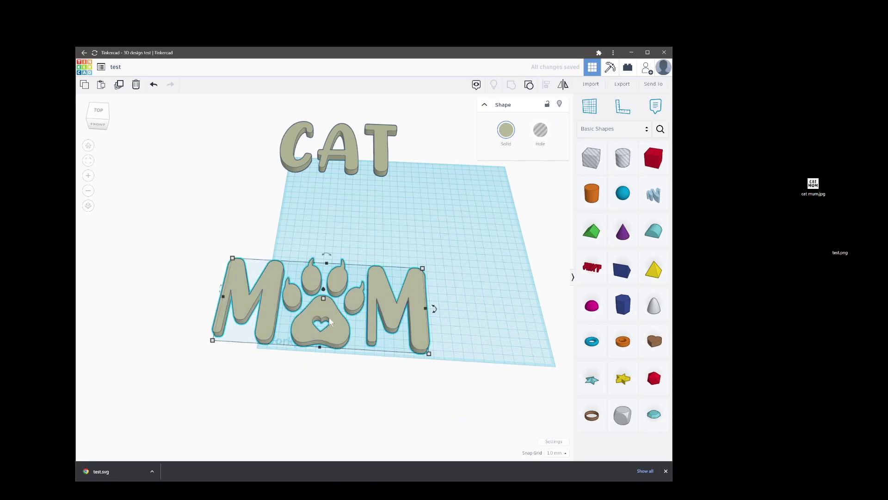
- Arrange both words fully on the workplane, with the CAT lettering centered behind the MUM lettering
{"action": "left_click_drag", "start_coordinate": [330, 322], "coordinate": [397, 298]}
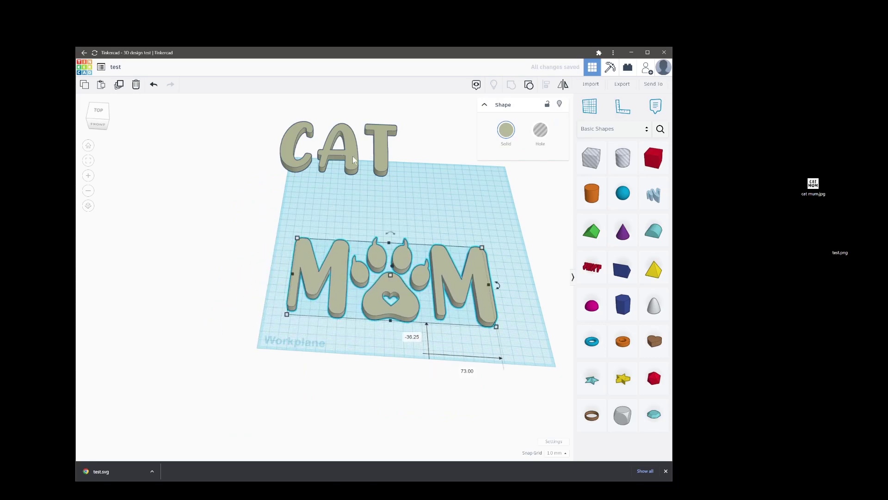
{"action": "left_click_drag", "start_coordinate": [353, 160], "coordinate": [411, 209]}
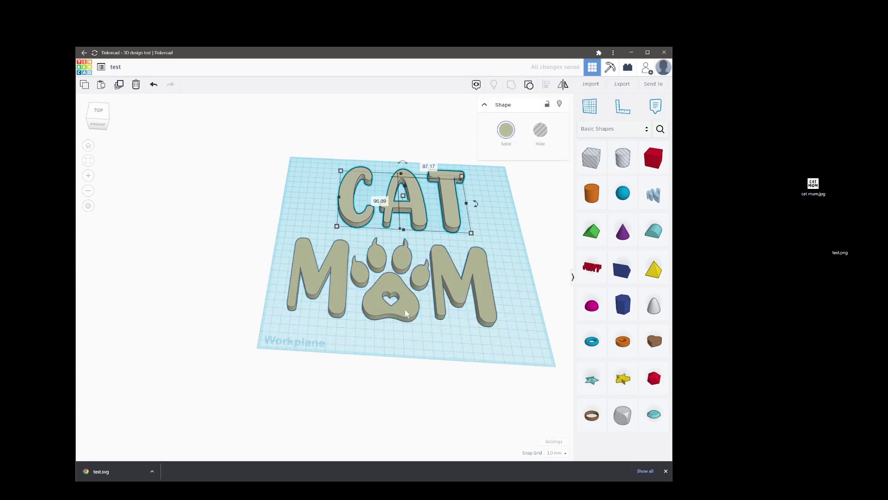
{"action": "left_click_drag", "start_coordinate": [405, 313], "coordinate": [419, 316]}
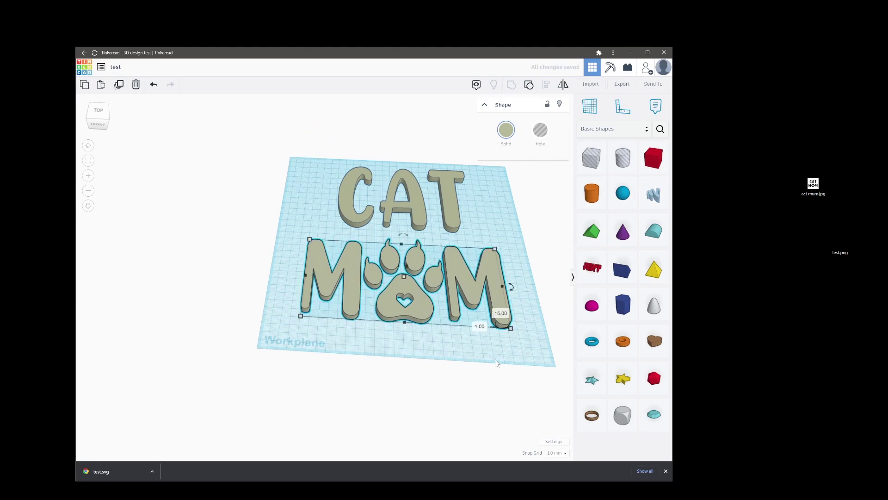
{"action": "left_click_drag", "start_coordinate": [495, 361], "coordinate": [372, 361]}
{"action": "scroll", "coordinate": [284, 327], "scroll_direction": "up", "scroll_amount": 1}
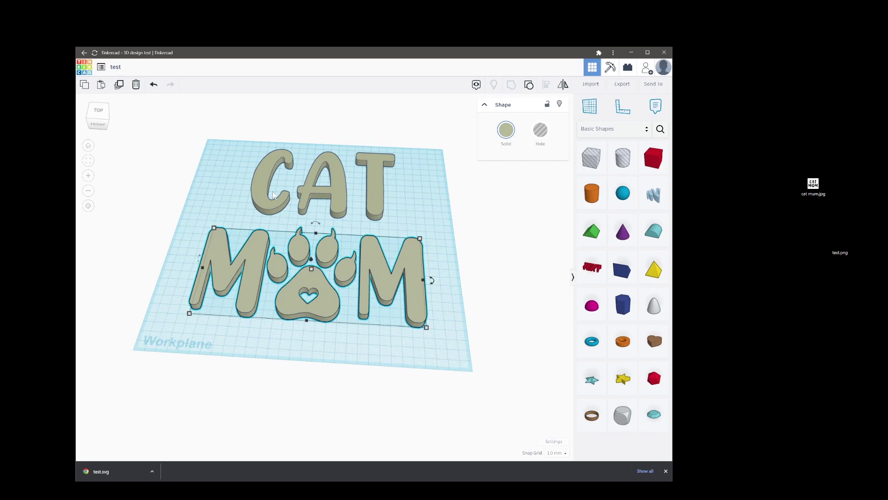
{"action": "left_click", "coordinate": [484, 364]}
{"action": "mouse_move", "coordinate": [484, 363]}
{"action": "left_mouse_down"}
{"action": "mouse_move", "coordinate": [419, 358]}
{"action": "mouse_move", "coordinate": [464, 371]}
{"action": "mouse_move", "coordinate": [581, 372]}
{"action": "mouse_move", "coordinate": [493, 363]}
{"action": "left_mouse_up"}
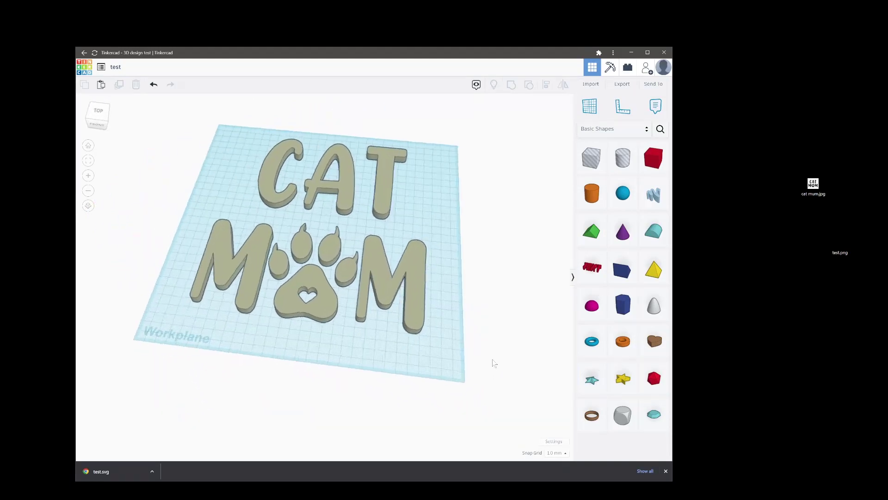
{"action": "left_click", "coordinate": [310, 313]}
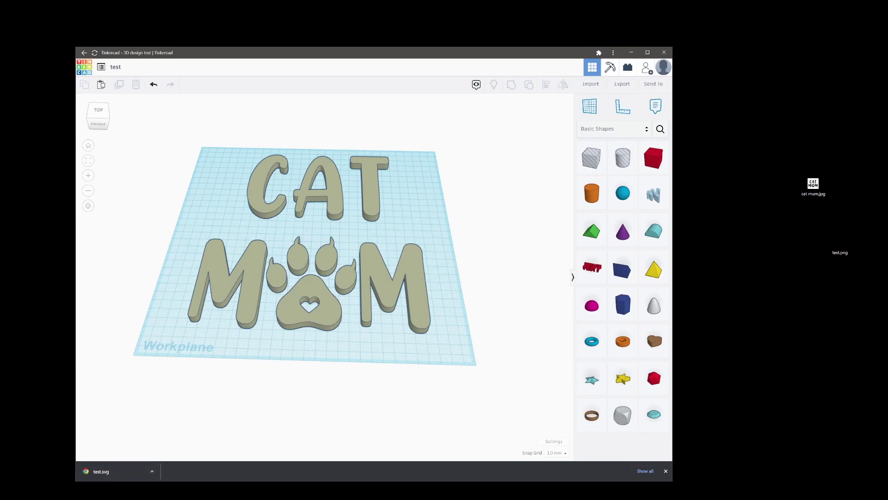
- Switch to Adobe Express and open the Remove background quick action
{"action": "key", "text": "alt+Tab"}
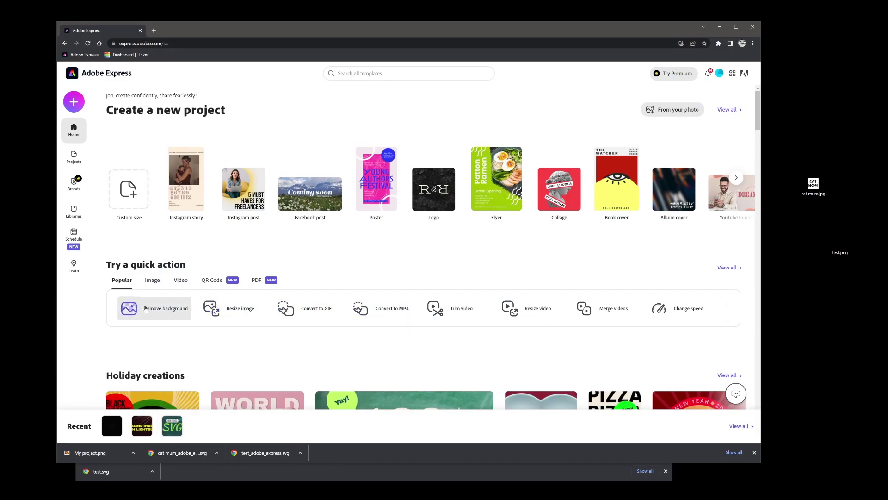
{"action": "left_click", "coordinate": [159, 311]}
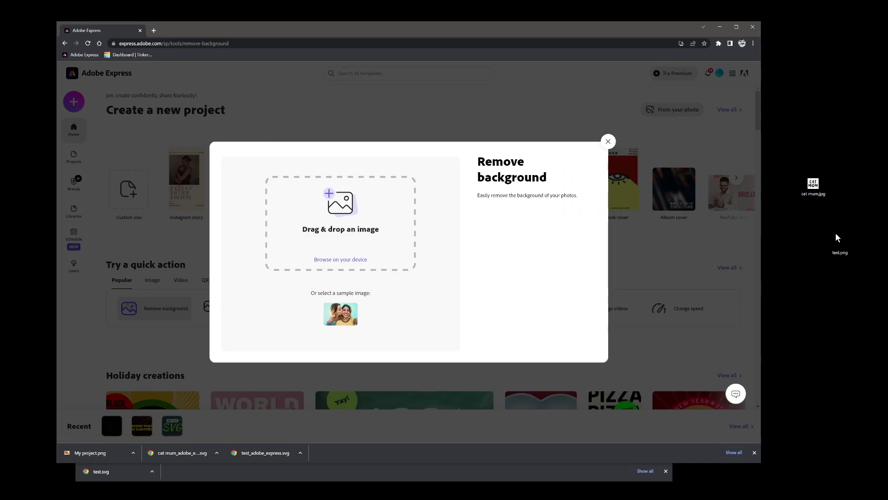
- Examine the original cat mum.jpg in Windows Photo Viewer and in Photos, closing each preview
{"action": "double_click", "coordinate": [814, 193]}
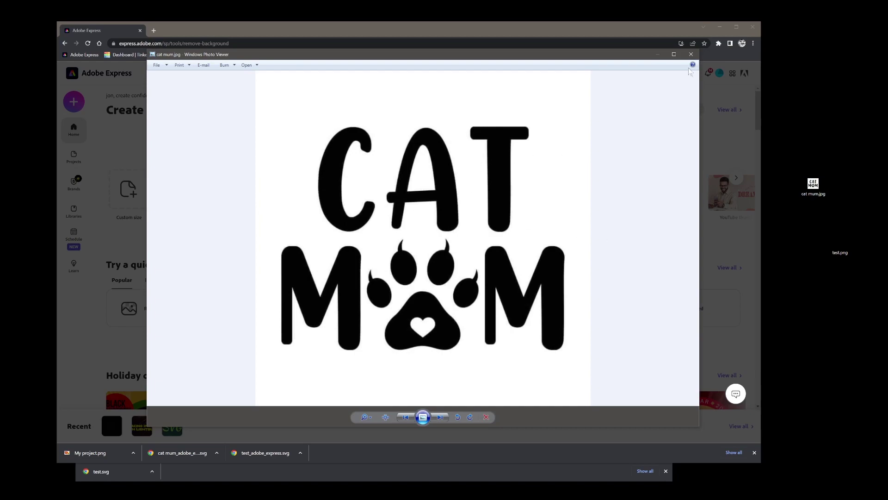
{"action": "left_click", "coordinate": [691, 55]}
{"action": "right_click", "coordinate": [813, 185]}
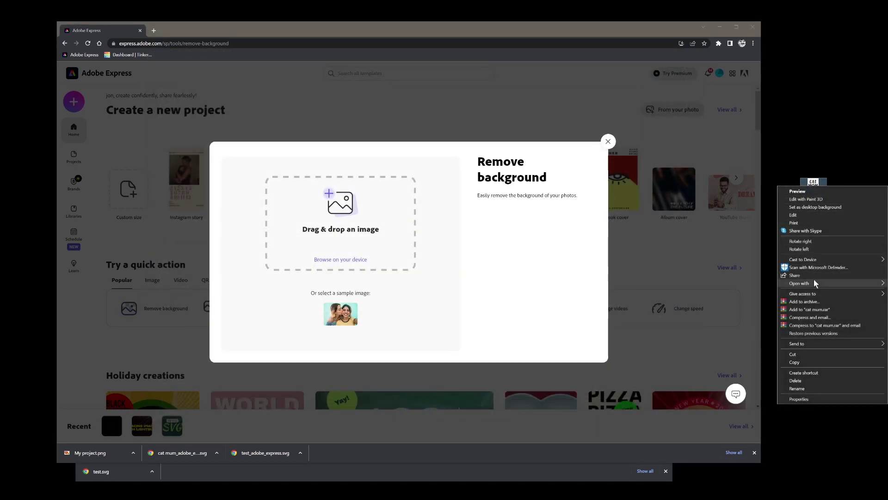
{"action": "mouse_move", "coordinate": [812, 283]}
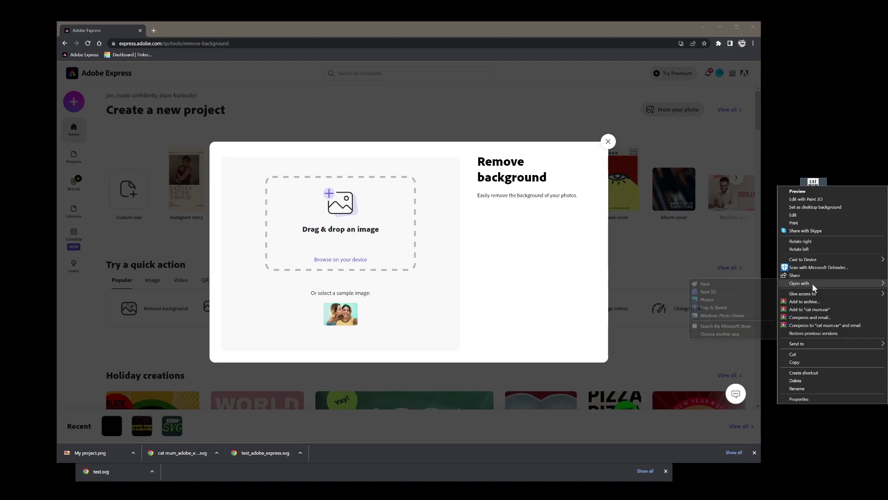
{"action": "left_click", "coordinate": [721, 299]}
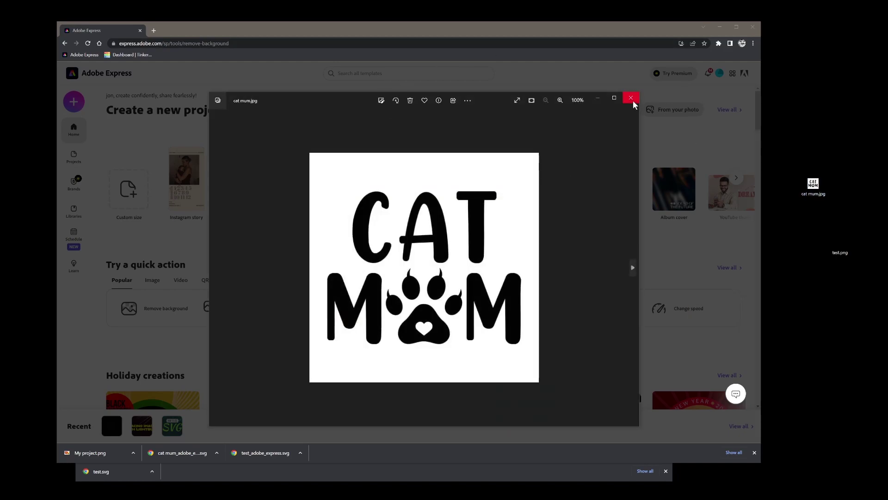
{"action": "left_click", "coordinate": [631, 97]}
- Load cat mum.jpg from the desktop to remove its background and download the resulting image
{"action": "left_click_drag", "start_coordinate": [813, 185], "coordinate": [361, 231]}
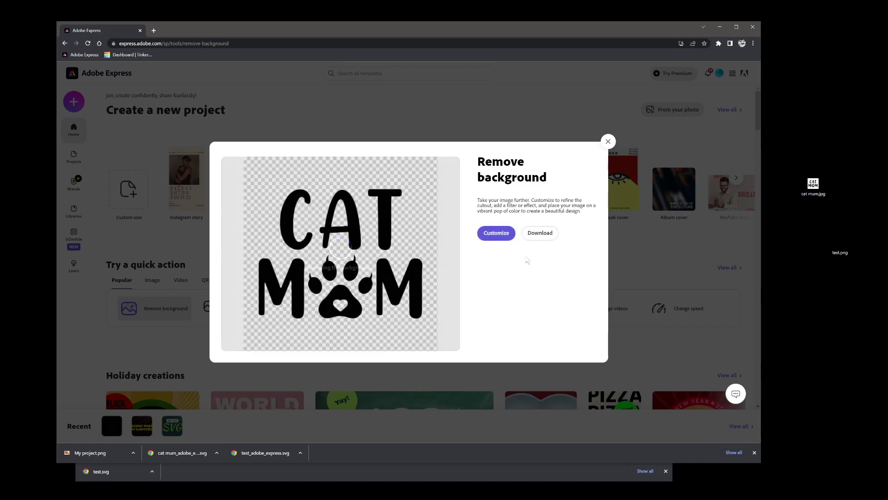
{"action": "left_click", "coordinate": [541, 234]}
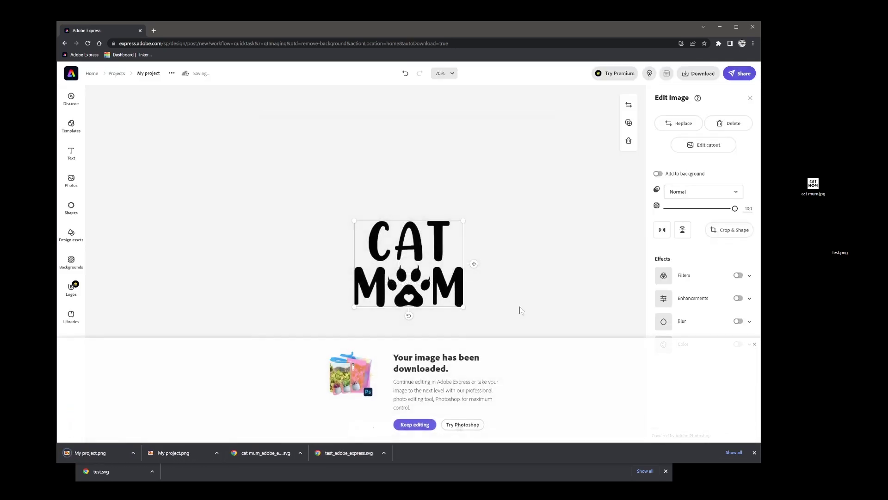
- Open the downloaded My project.png in Photos and examine the cutout edges around the letters and paw up close
{"action": "right_click", "coordinate": [0, 221]}
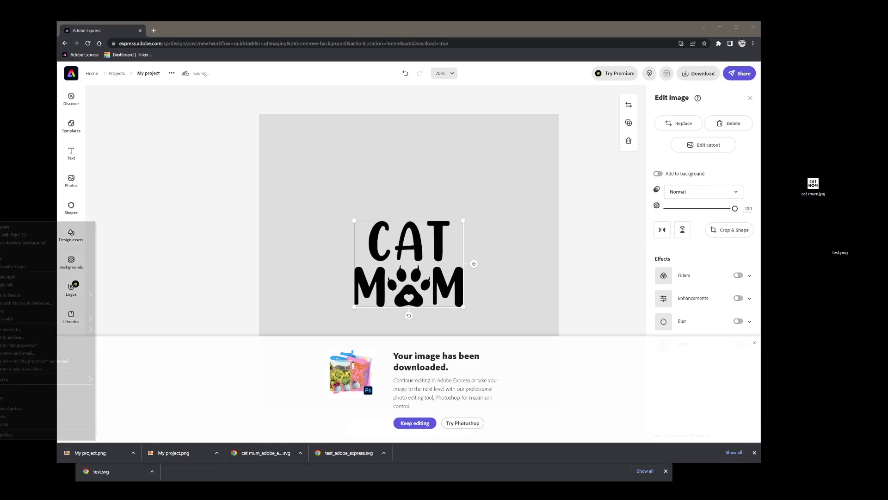
{"action": "mouse_move", "coordinate": [66, 322]}
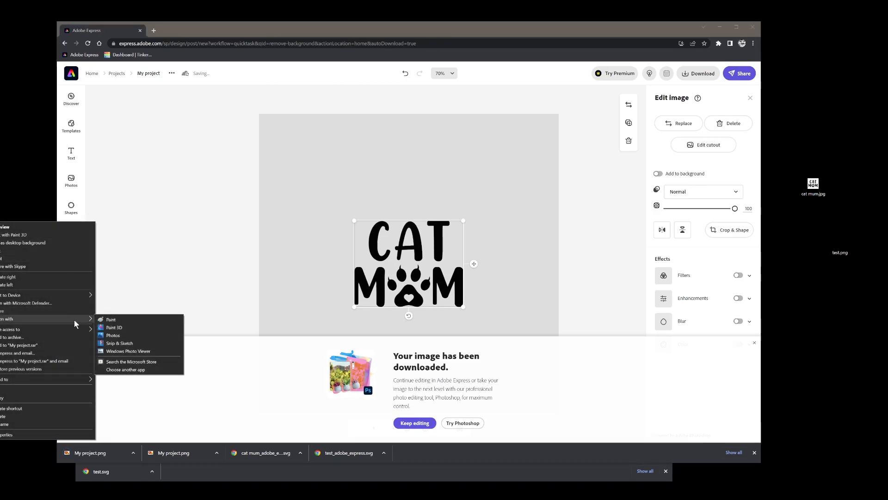
{"action": "left_click", "coordinate": [124, 334]}
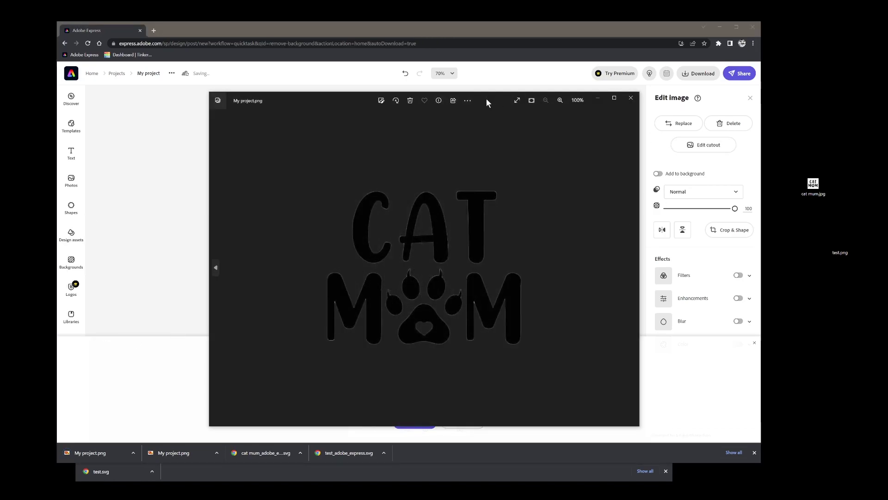
{"action": "left_click_drag", "start_coordinate": [491, 99], "coordinate": [455, 74]}
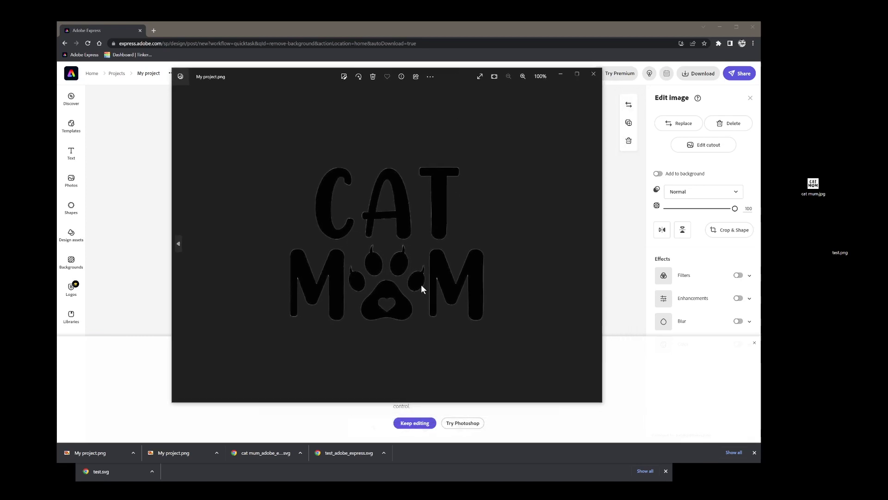
{"action": "scroll", "coordinate": [421, 284], "scroll_direction": "up", "scroll_amount": 6}
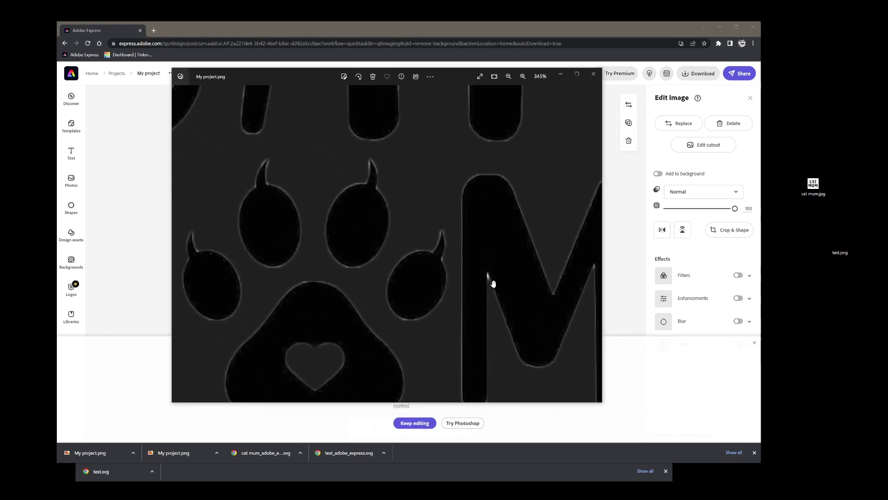
{"action": "scroll", "coordinate": [490, 275], "scroll_direction": "down", "scroll_amount": 5}
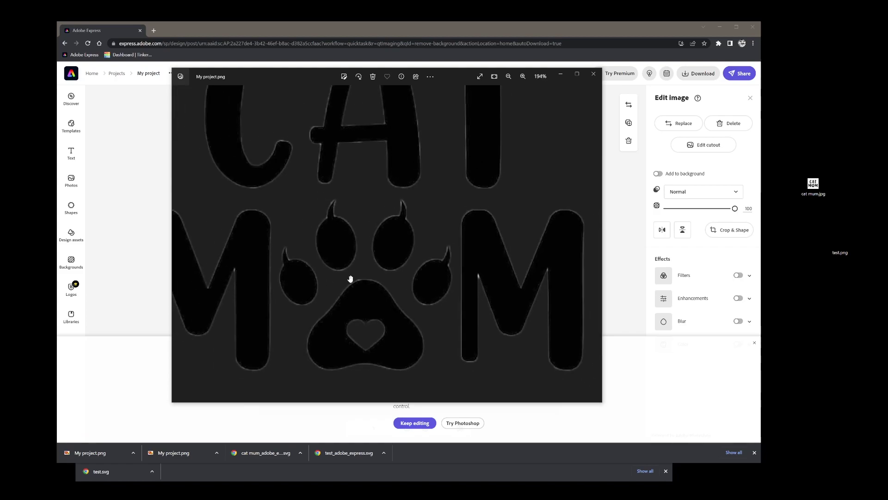
{"action": "scroll", "coordinate": [435, 279], "scroll_direction": "down", "scroll_amount": 1}
{"action": "scroll", "coordinate": [410, 274], "scroll_direction": "up", "scroll_amount": 10}
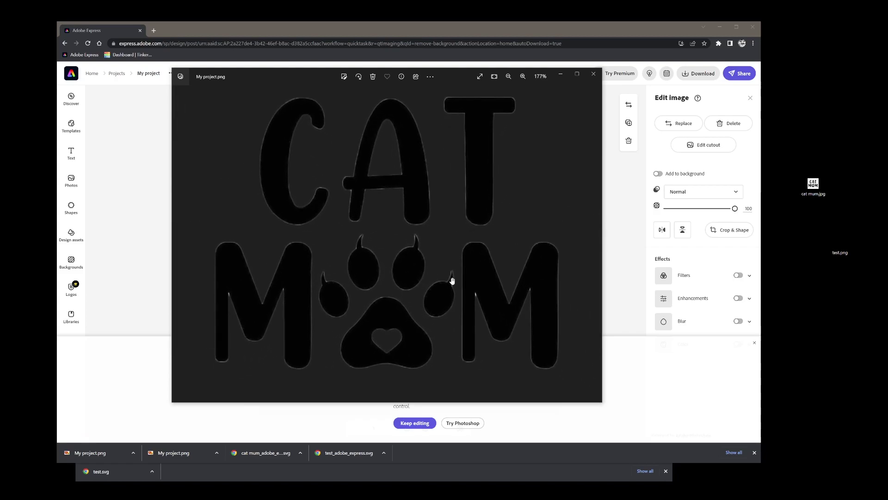
{"action": "scroll", "coordinate": [468, 304], "scroll_direction": "down", "scroll_amount": 10}
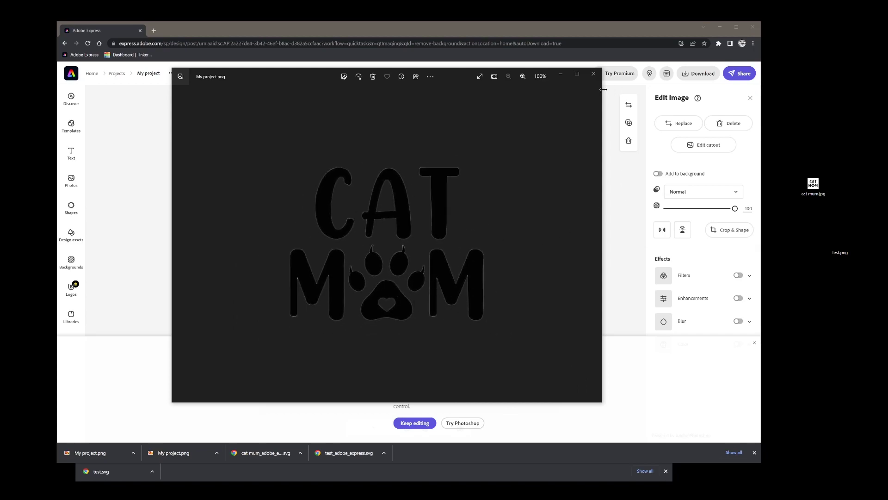
{"action": "left_click", "coordinate": [594, 74]}
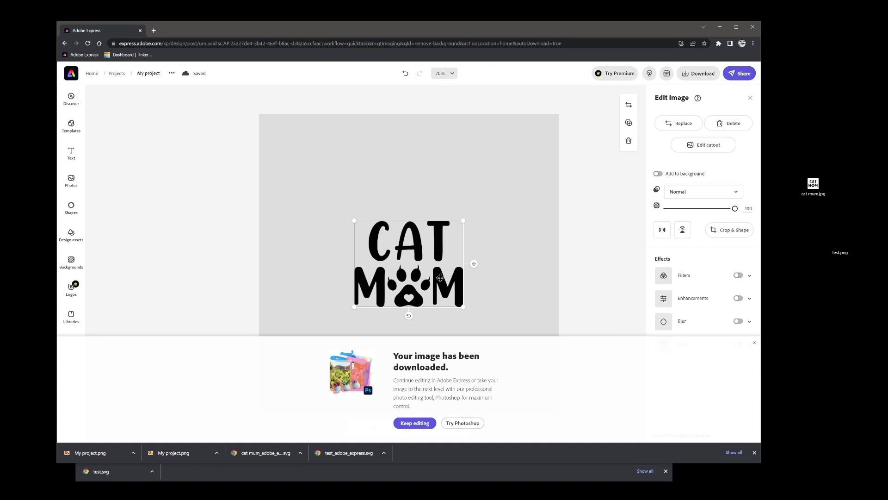
- Close Adobe Express to return to Tinkercad and place a tube near the final M of MUM
{"action": "left_click", "coordinate": [749, 28]}
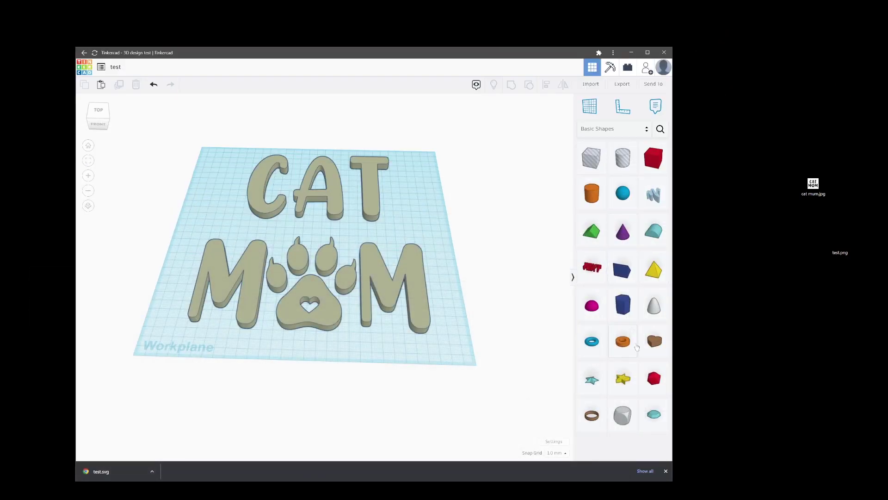
{"action": "left_click_drag", "start_coordinate": [628, 347], "coordinate": [418, 252]}
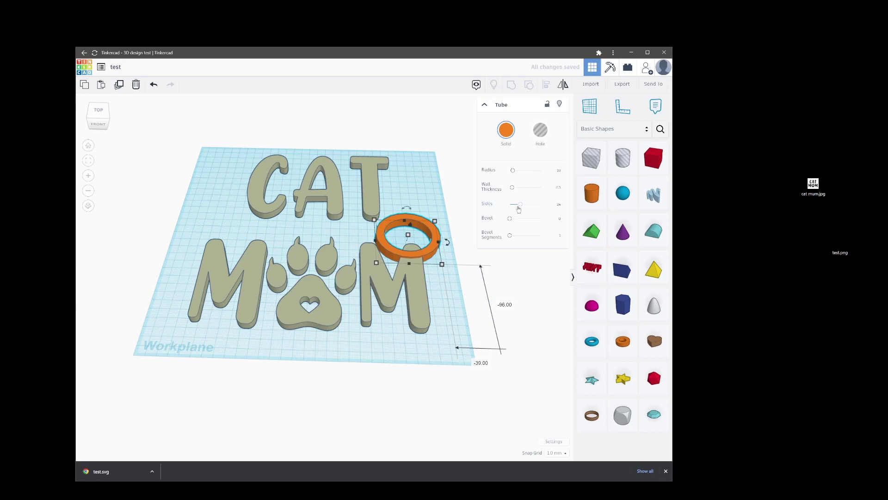
- Enlarge the tube's radius, thin its wall, raise its sides and bevel, and move it over the CAT MUM lettering
{"action": "left_click_drag", "start_coordinate": [521, 204], "coordinate": [528, 185]}
{"action": "left_click_drag", "start_coordinate": [509, 218], "coordinate": [538, 218]}
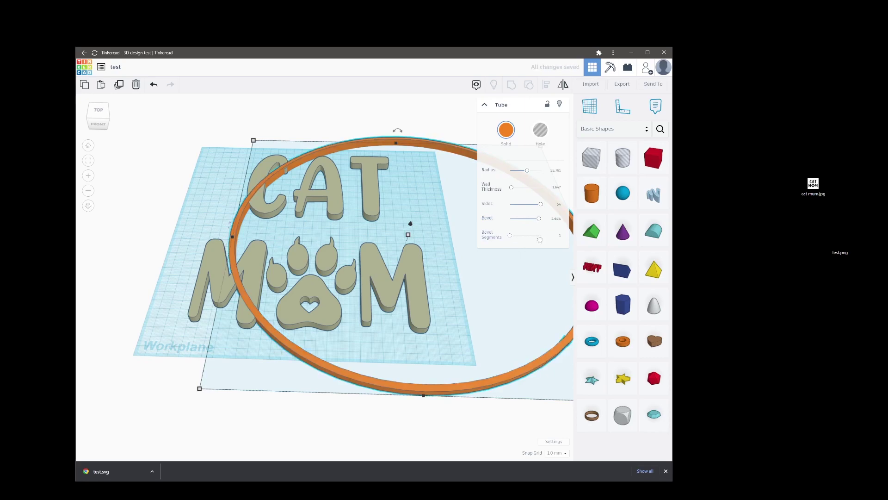
{"action": "left_click_drag", "start_coordinate": [527, 171], "coordinate": [520, 171]}
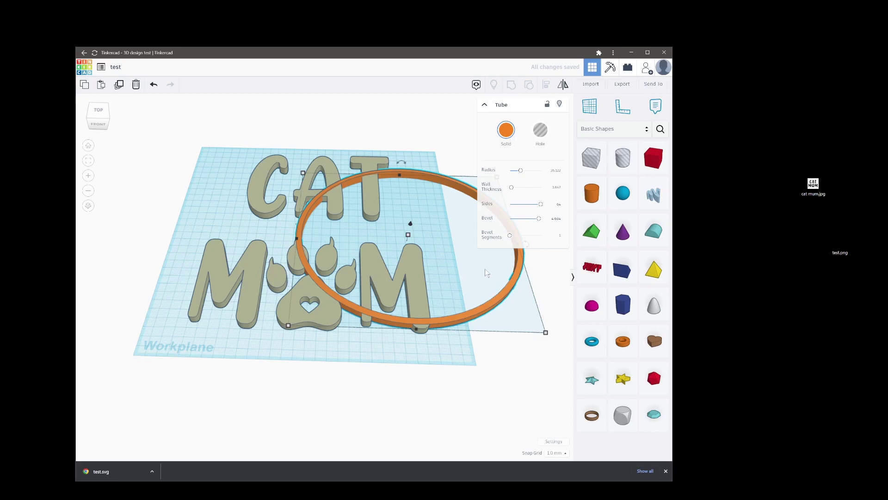
{"action": "left_click_drag", "start_coordinate": [463, 317], "coordinate": [349, 295]}
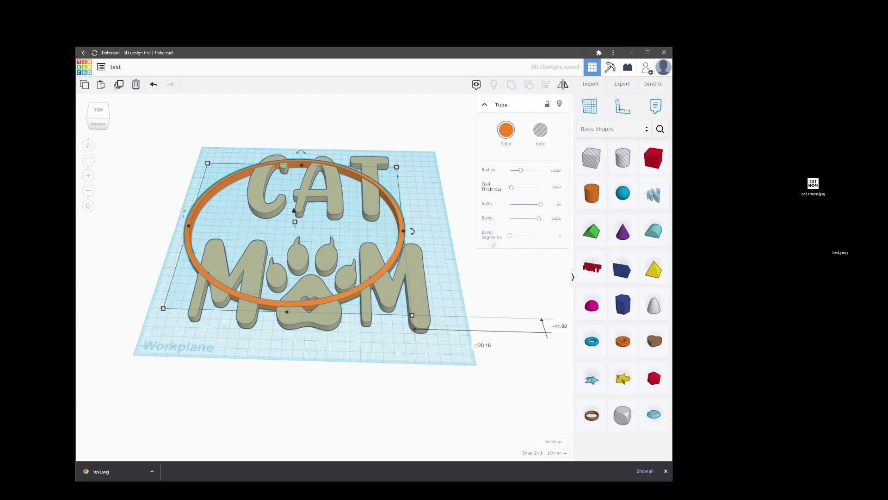
- Undo the tube's last move onto the CAT MUM lettering
{"action": "key", "text": "ctrl+z"}
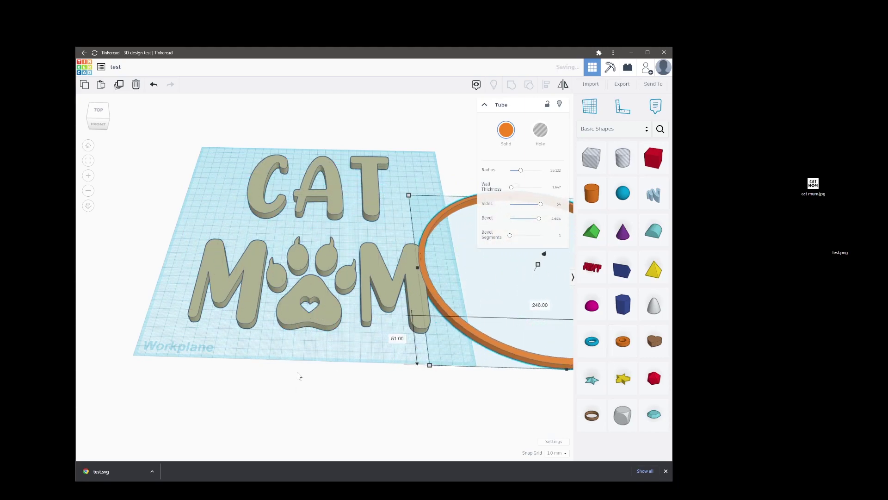
{"action": "left_click", "coordinate": [258, 294]}
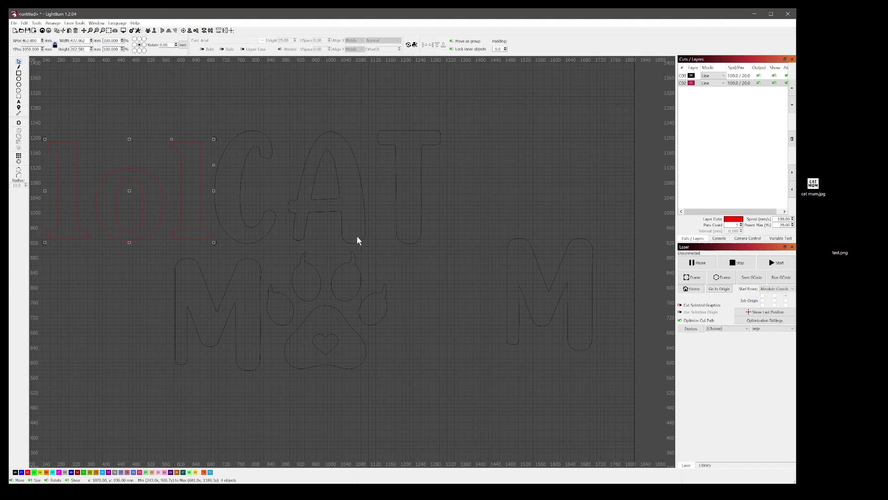
- Assign the T outline of CAT to the green layer and set that layer's mode to Fill
{"action": "left_click", "coordinate": [359, 233]}
{"action": "left_click", "coordinate": [333, 200]}
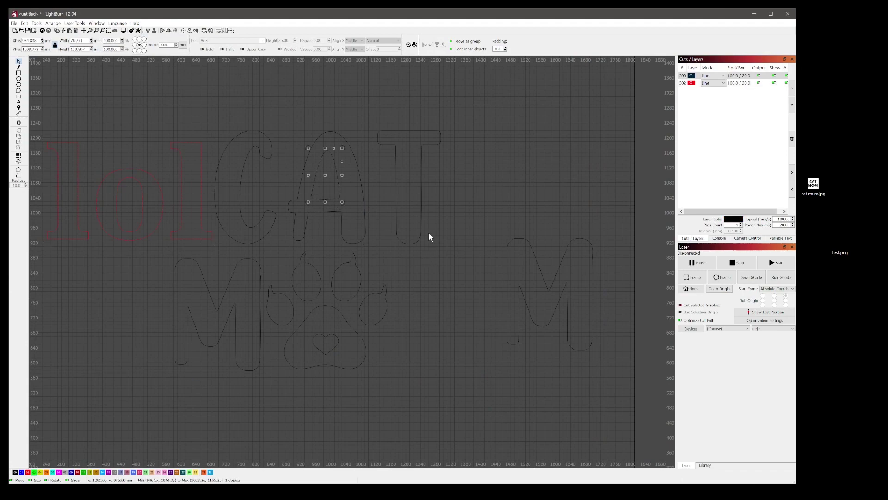
{"action": "left_click", "coordinate": [385, 124]}
{"action": "left_click", "coordinate": [35, 472]}
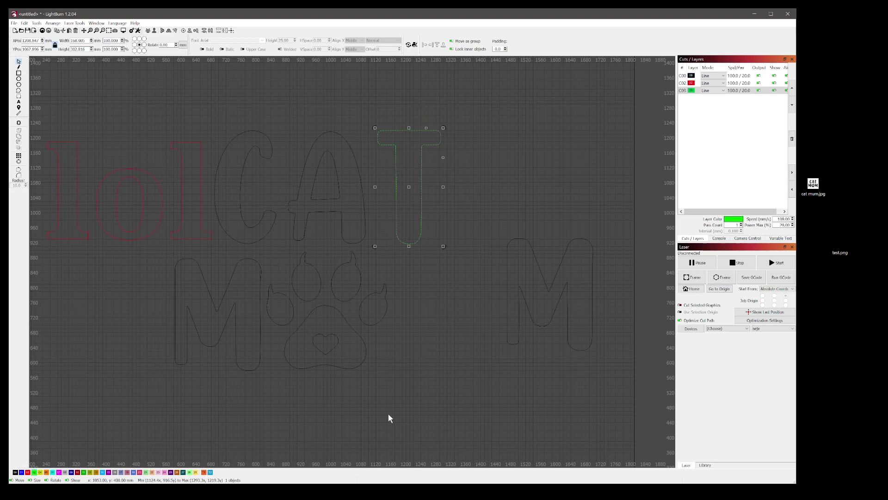
{"action": "left_click", "coordinate": [713, 90]}
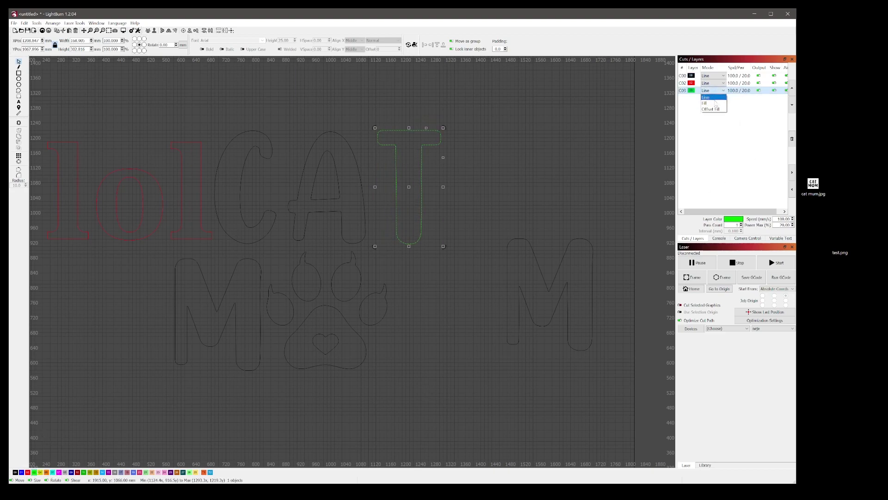
{"action": "left_click", "coordinate": [716, 104]}
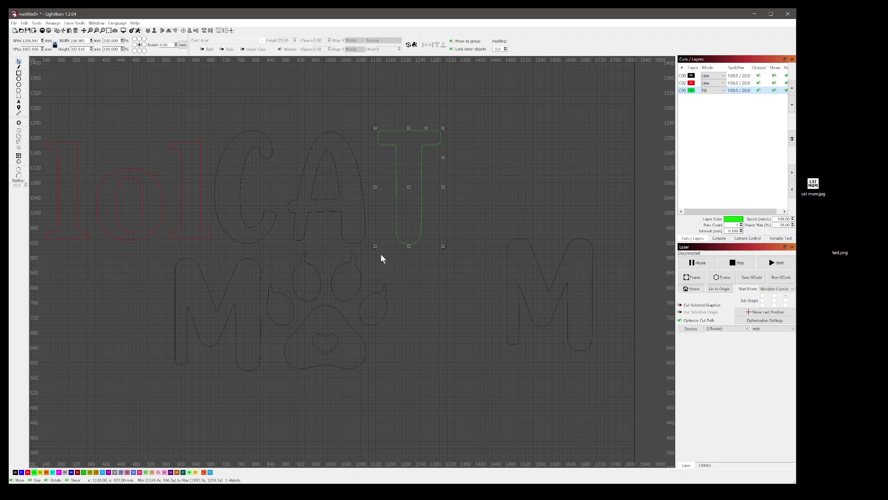